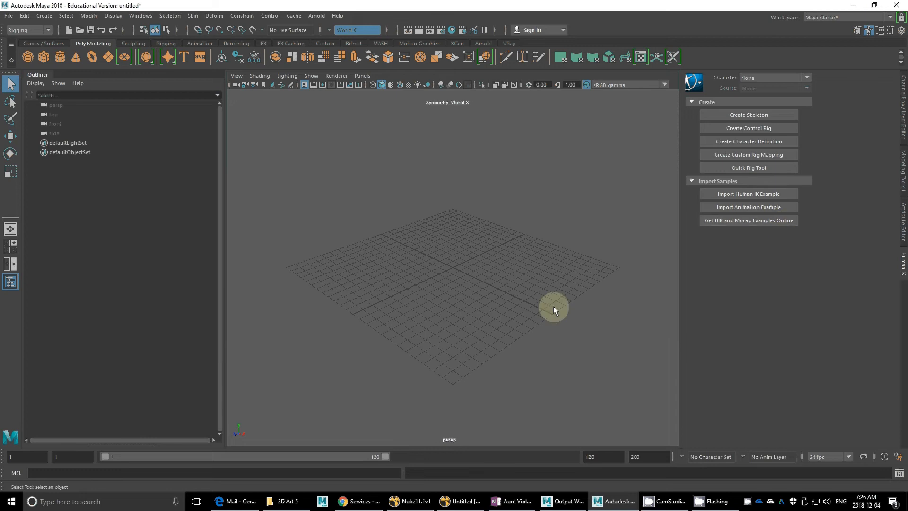
# Step: Bring up the Open scene dialog, then shrink and reposition it so it fits fully on screen
pyautogui.click(9, 16)
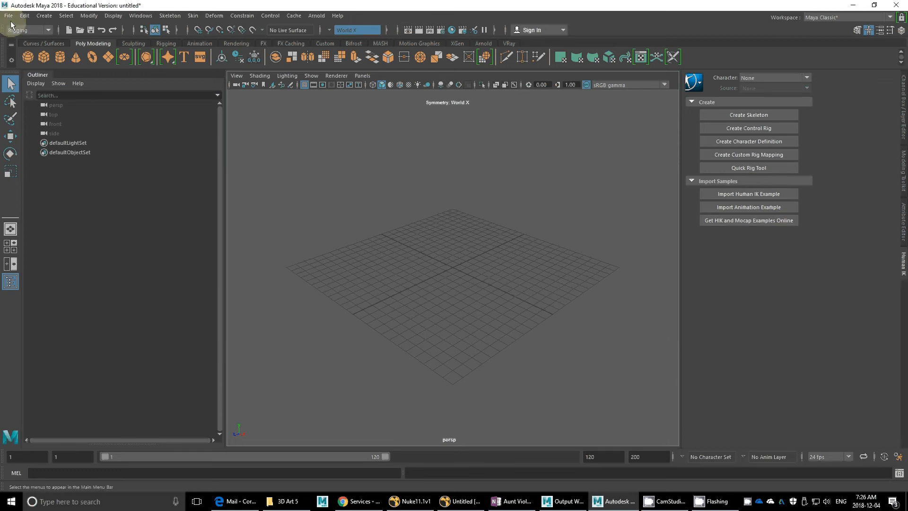
pyautogui.click(29, 44)
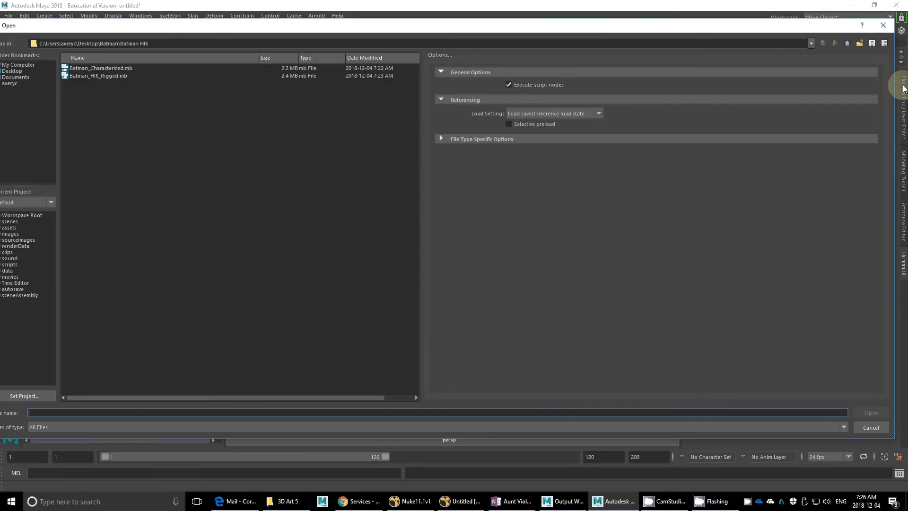
pyautogui.moveTo(893, 94); pyautogui.dragTo(639, 91)
pyautogui.moveTo(348, 26); pyautogui.dragTo(510, 42)
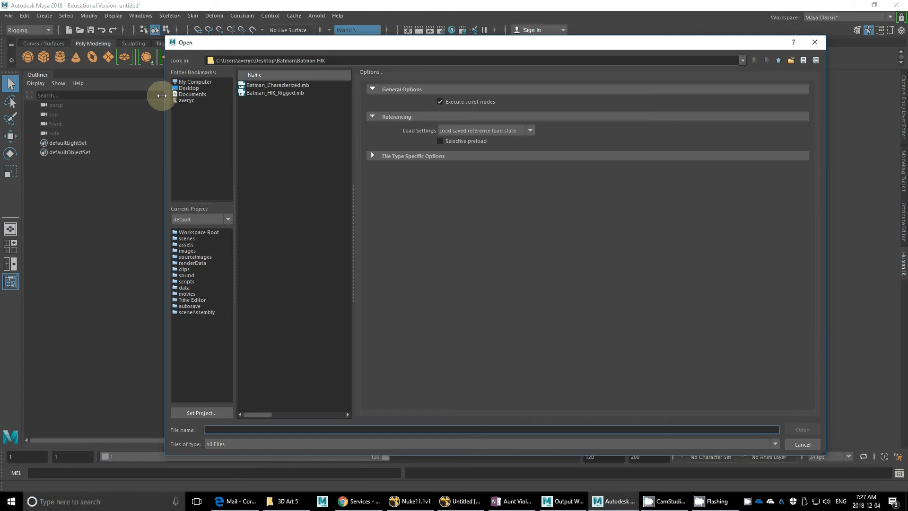
# Step: Browse from the Desktop to the mocap\examples folder inside HIK_Mocap_Samples
pyautogui.click(185, 88)
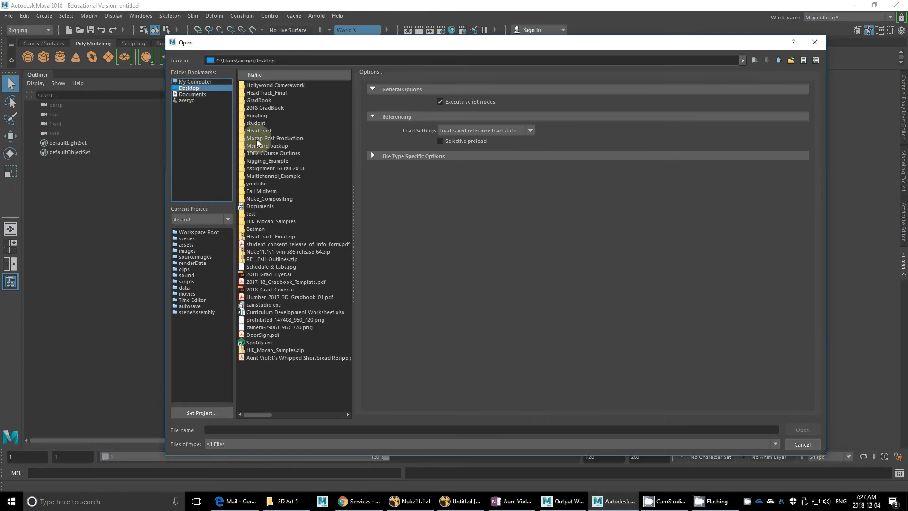
pyautogui.doubleClick(280, 222)
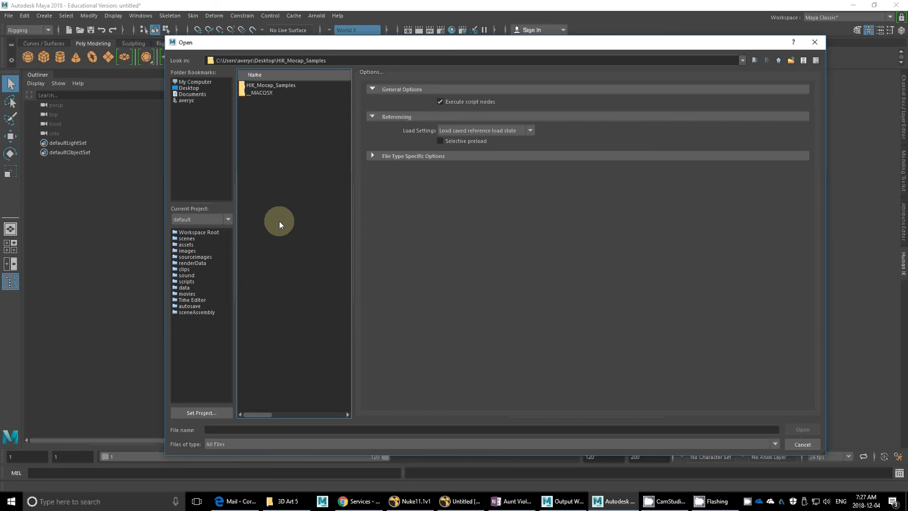
pyautogui.doubleClick(277, 87)
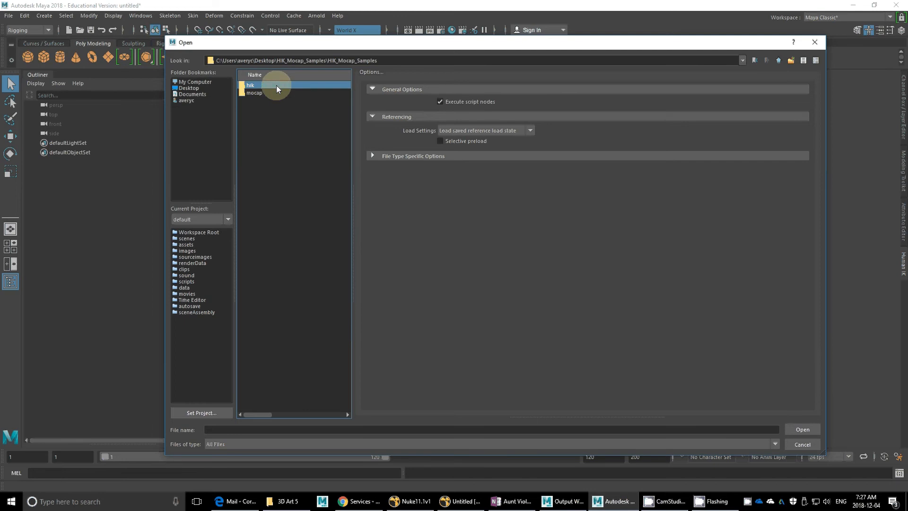
pyautogui.doubleClick(259, 86)
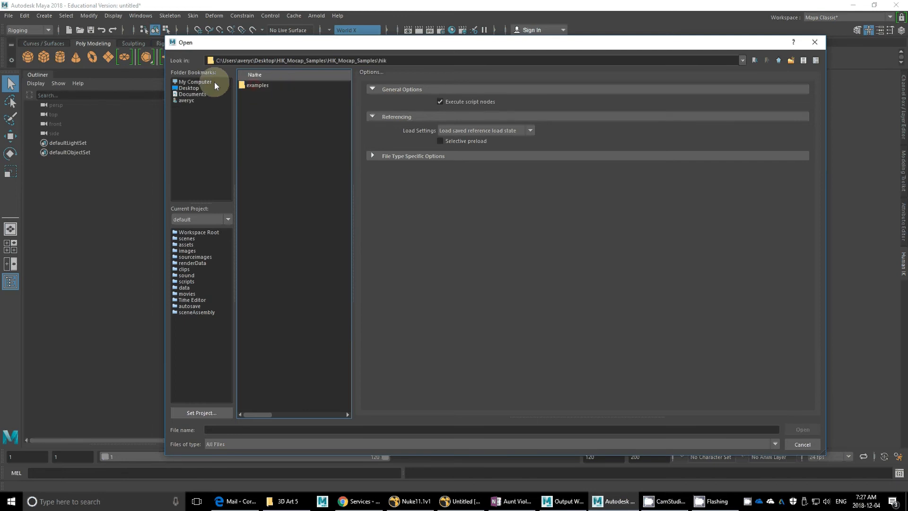
pyautogui.click(779, 60)
pyautogui.doubleClick(241, 92)
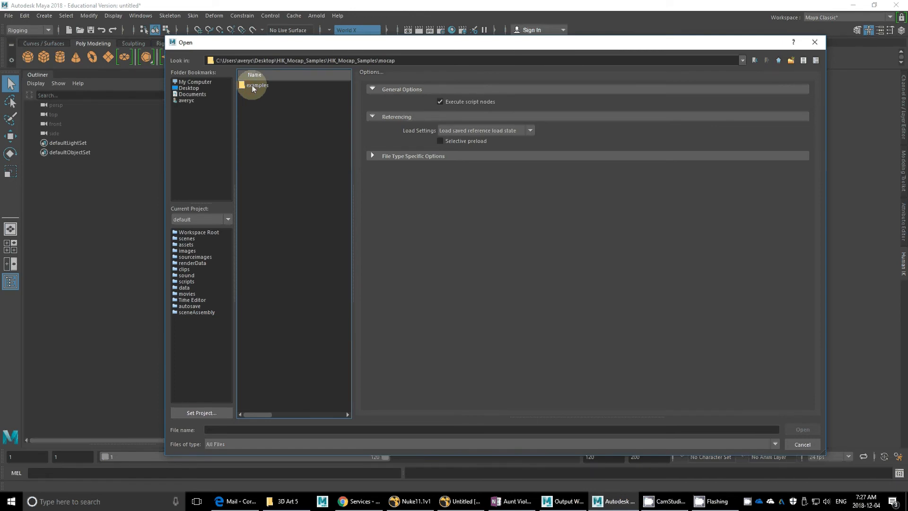
pyautogui.click(253, 88)
pyautogui.doubleClick(253, 88)
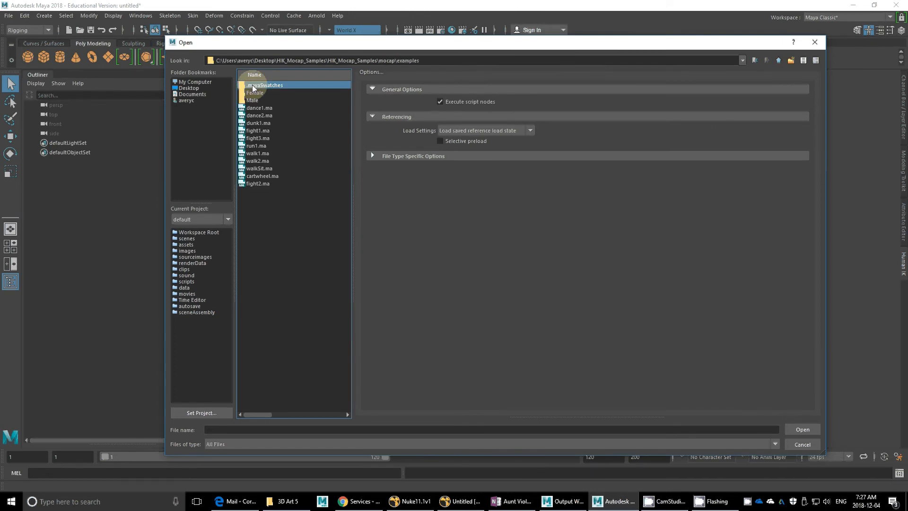
# Step: Open Walk.ma from the second performer's folder under Male, discarding changes to the untitled scene
pyautogui.doubleClick(254, 101)
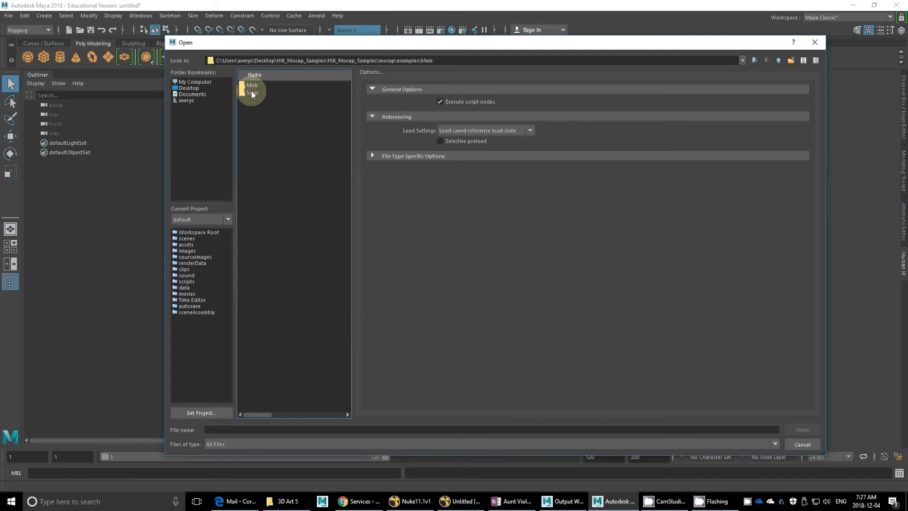
pyautogui.click(252, 93)
pyautogui.doubleClick(253, 94)
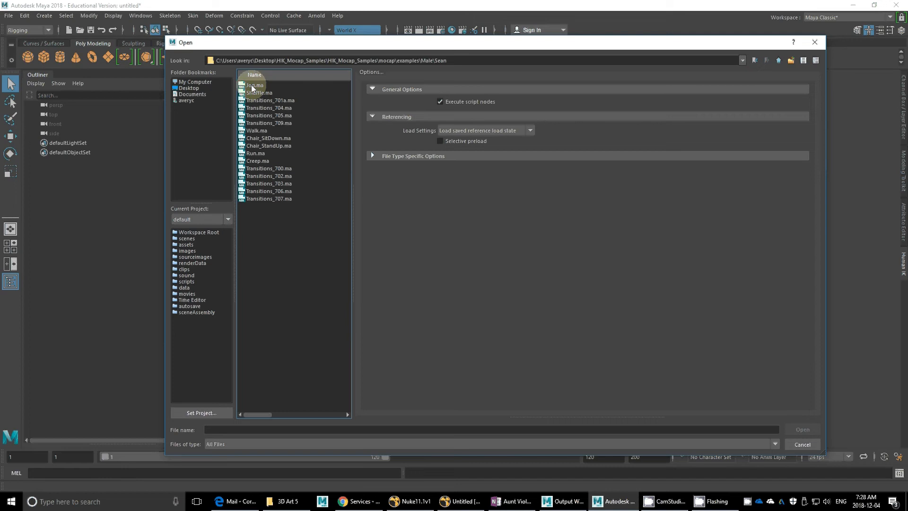
pyautogui.click(254, 130)
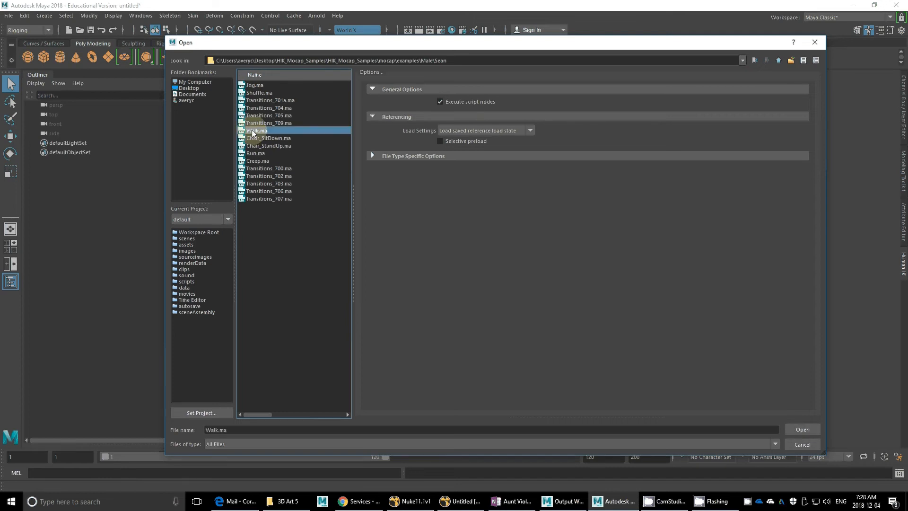
pyautogui.click(803, 431)
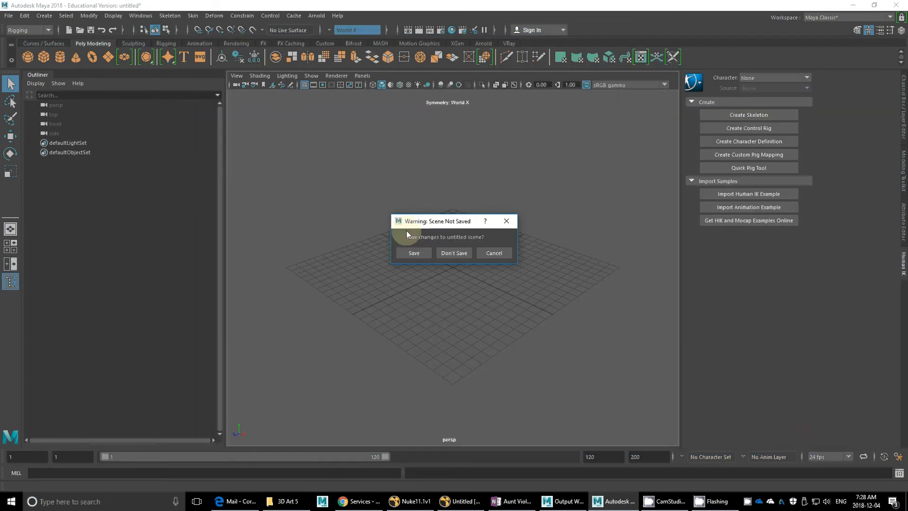
pyautogui.click(462, 253)
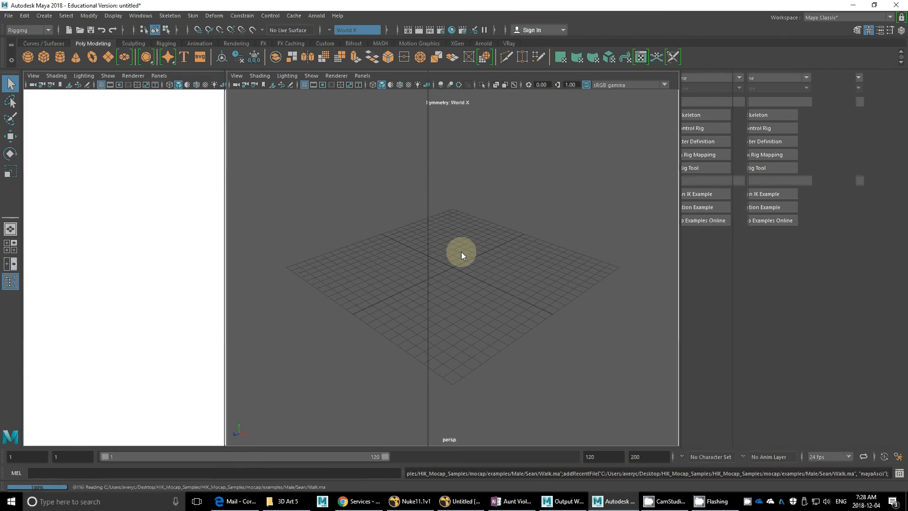
pyautogui.keyDown('alt'); pyautogui.moveTo(440, 253); pyautogui.dragTo(510, 306); pyautogui.keyUp('alt')
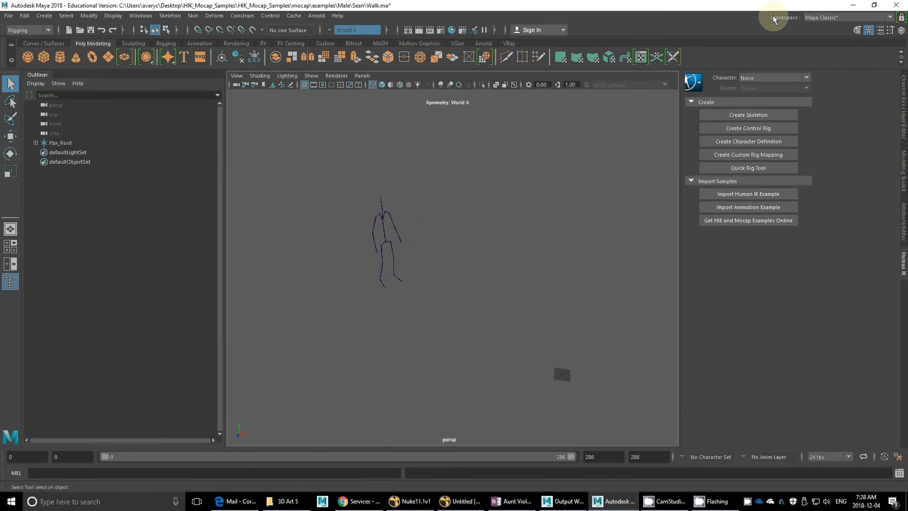
# Step: Switch to the Animation workspace and show the mocap skeleton in the perspective view
pyautogui.click(877, 22)
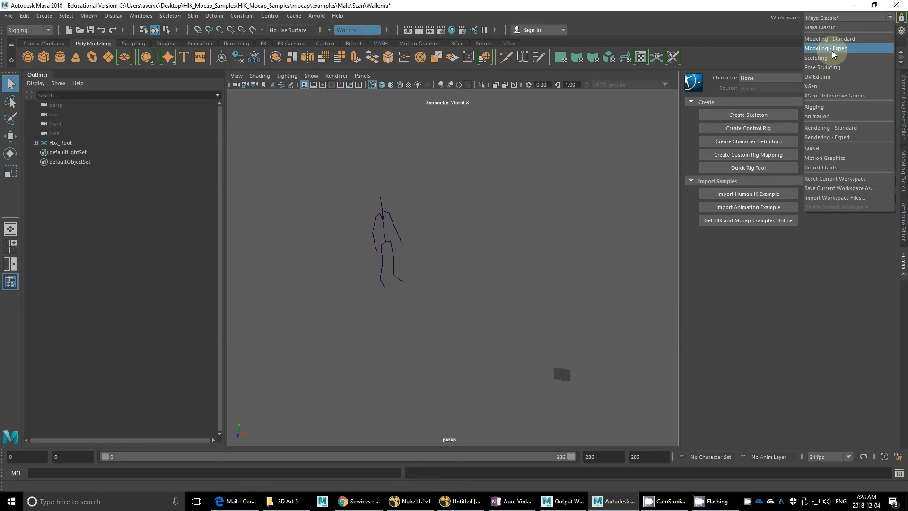
pyautogui.click(830, 114)
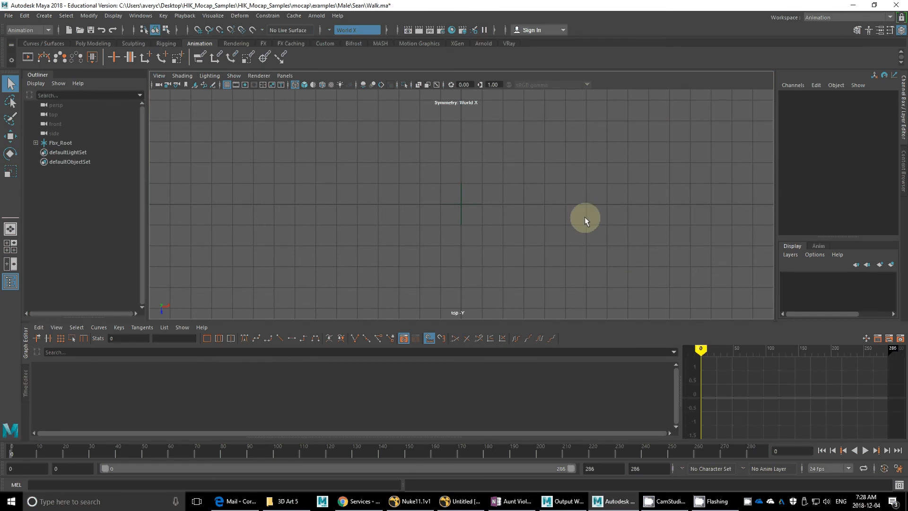
pyautogui.scroll(-2, 465, 227)
pyautogui.press('space')
pyautogui.moveTo(436, 188); pyautogui.dragTo(438, 162)
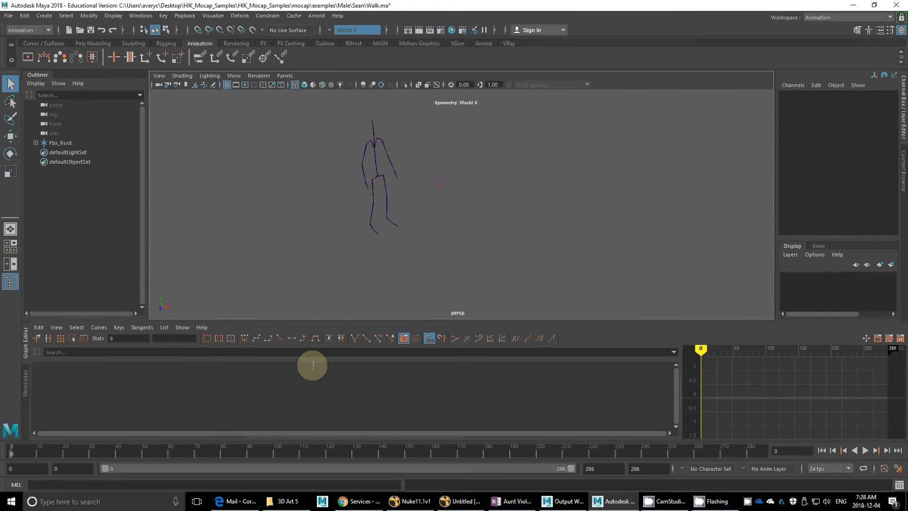
# Step: Play the walk animation, view the moving skeleton from the side, and stop playback
pyautogui.click(865, 451)
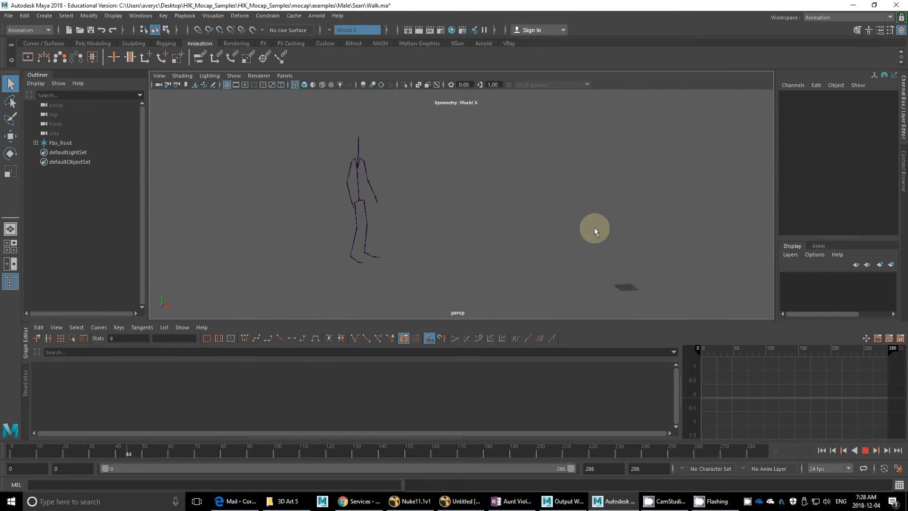
pyautogui.keyDown('alt'); pyautogui.moveTo(594, 229); pyautogui.dragTo(620, 224); pyautogui.keyUp('alt')
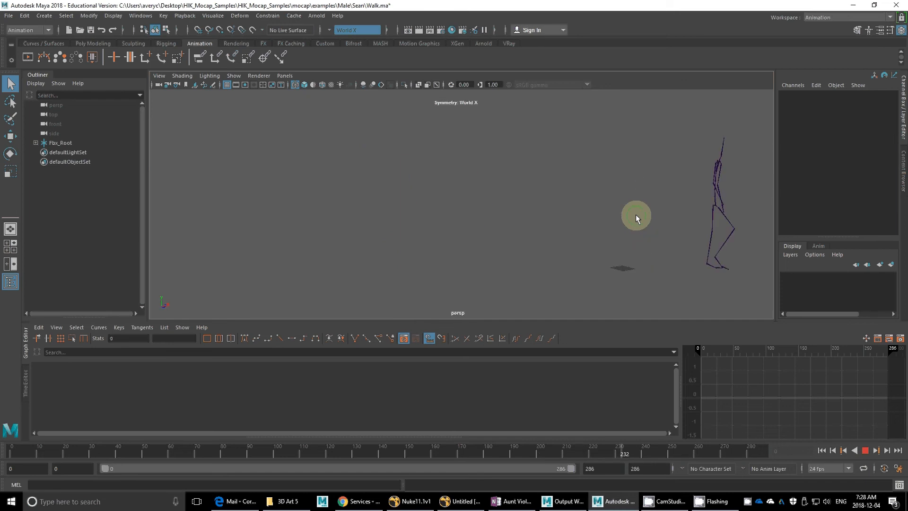
pyautogui.keyDown('alt'); pyautogui.moveTo(636, 217); pyautogui.dragTo(515, 219); pyautogui.keyUp('alt')
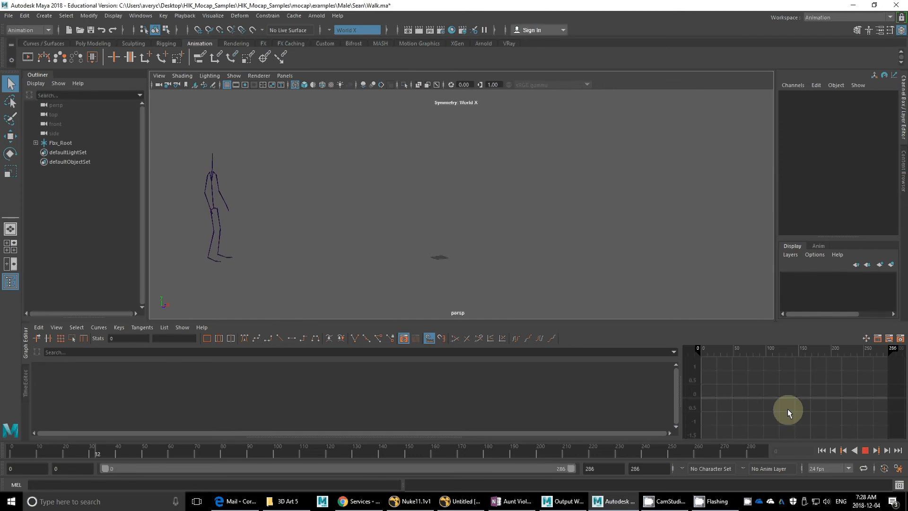
pyautogui.click(866, 450)
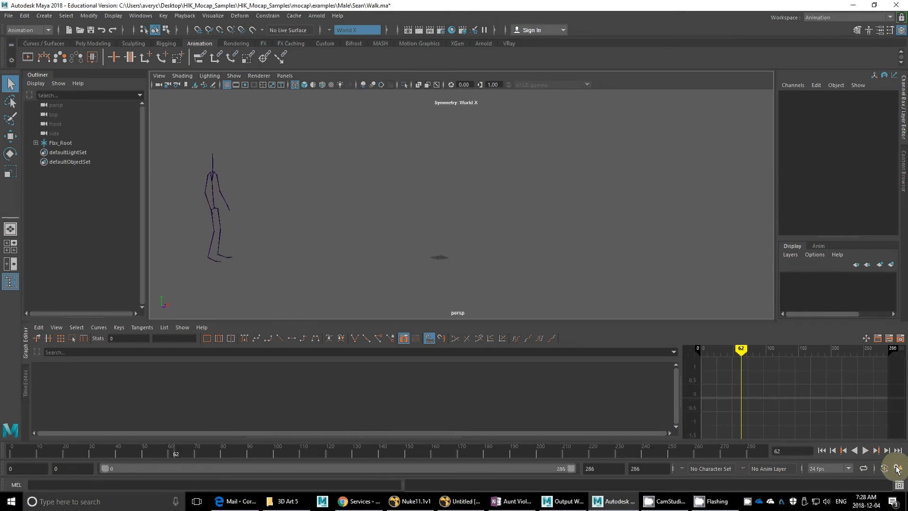
# Step: Set the Time Slider playback speed to 24 fps x 1 in the animation preferences and close them
pyautogui.click(897, 468)
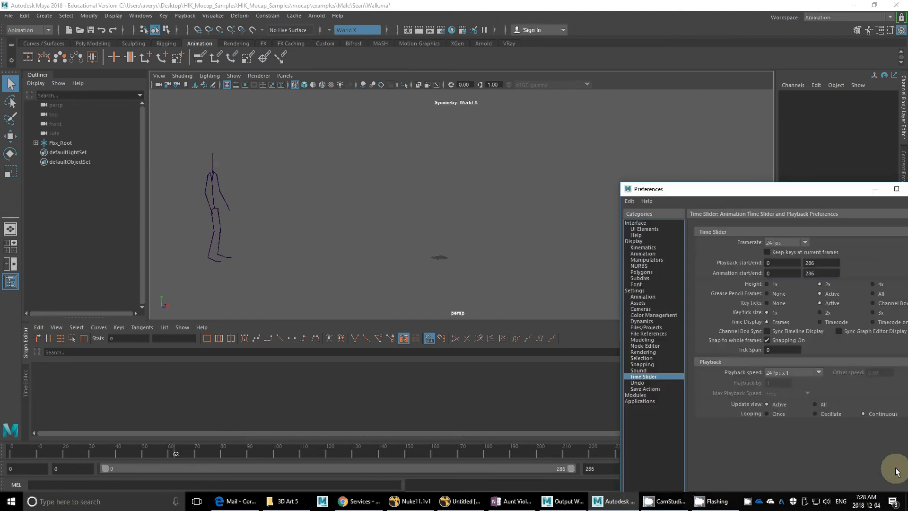
pyautogui.moveTo(785, 184); pyautogui.dragTo(539, 47)
pyautogui.click(586, 237)
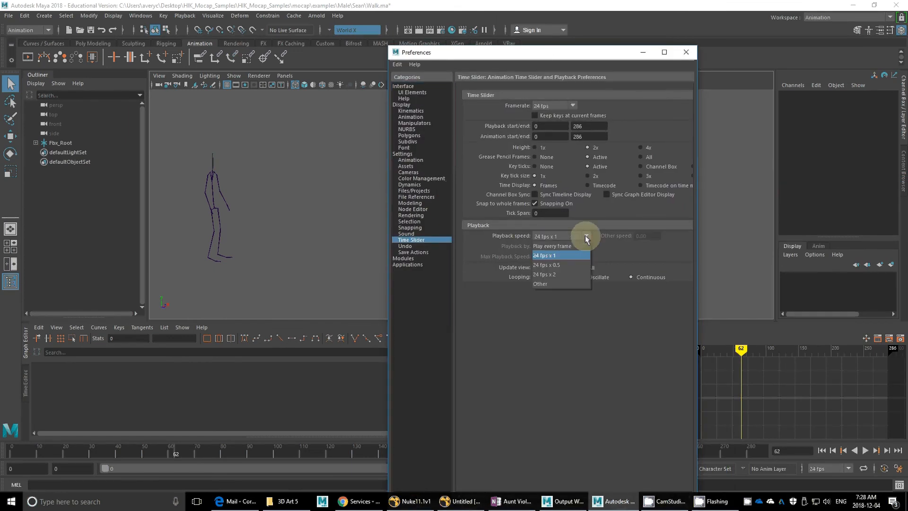
pyautogui.click(542, 256)
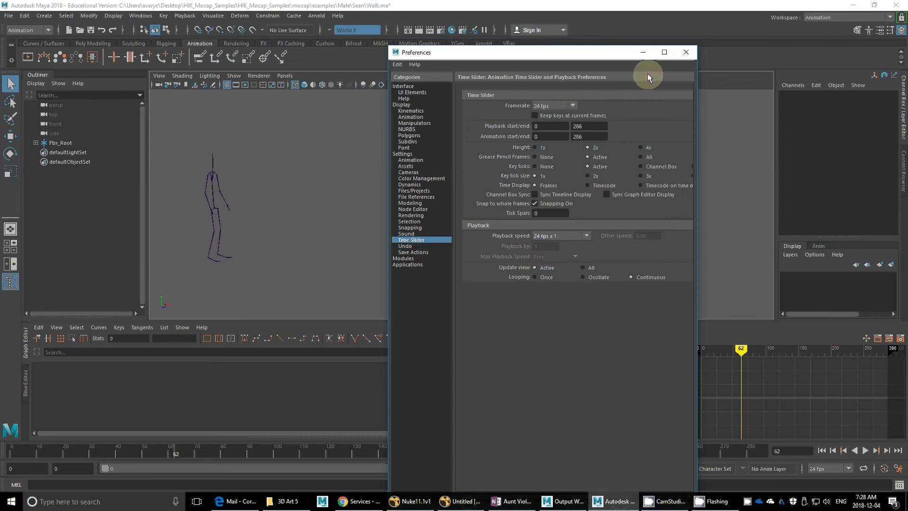
pyautogui.click(585, 237)
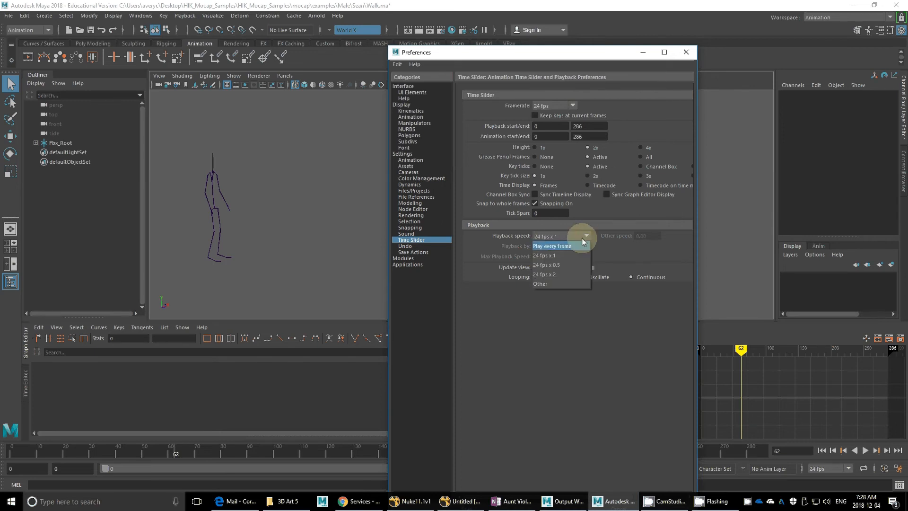
pyautogui.click(544, 260)
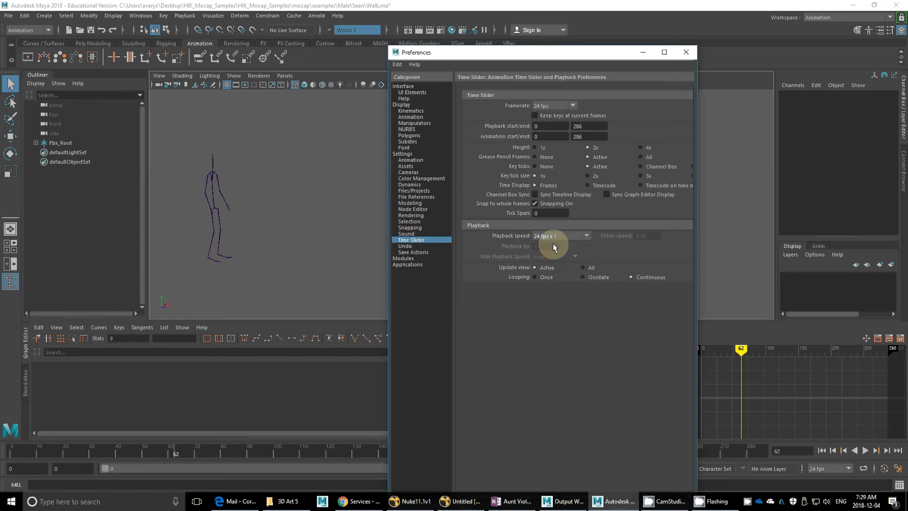
pyautogui.click(685, 53)
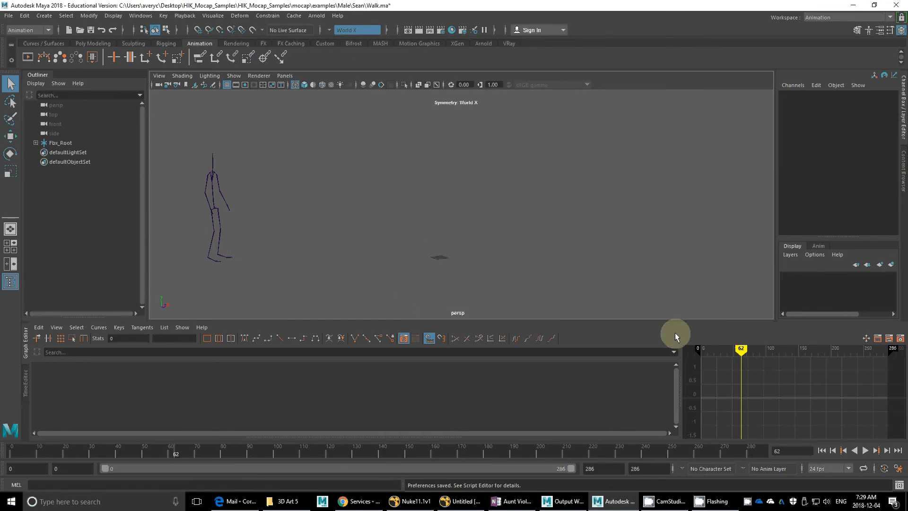
# Step: Enlarge the viewport by shrinking the Graph Editor, and replay the walk animation, stopping at frame 197
pyautogui.moveTo(323, 319); pyautogui.dragTo(324, 355)
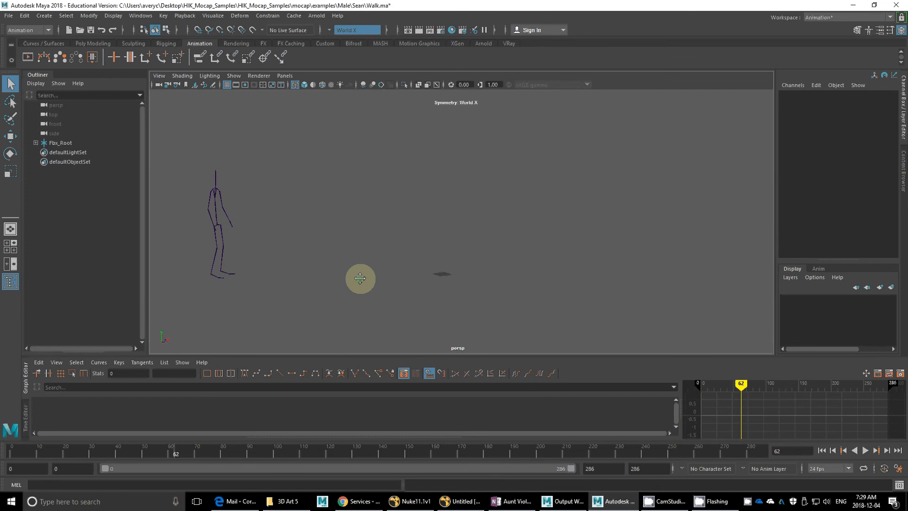
pyautogui.click(38, 484)
pyautogui.hotkey('alt', 'v')
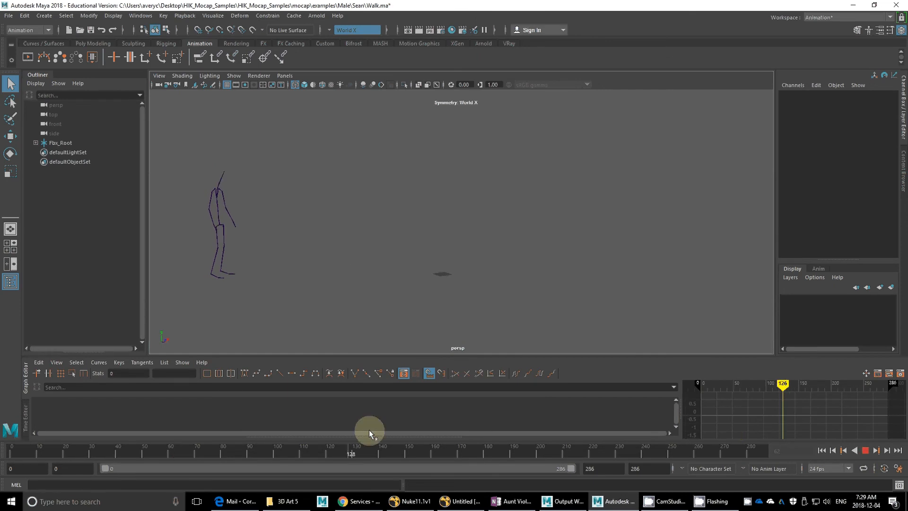
pyautogui.moveTo(692, 399); pyautogui.dragTo(529, 415)
pyautogui.keyDown('alt'); pyautogui.moveTo(457, 247); pyautogui.dragTo(402, 257); pyautogui.keyUp('alt')
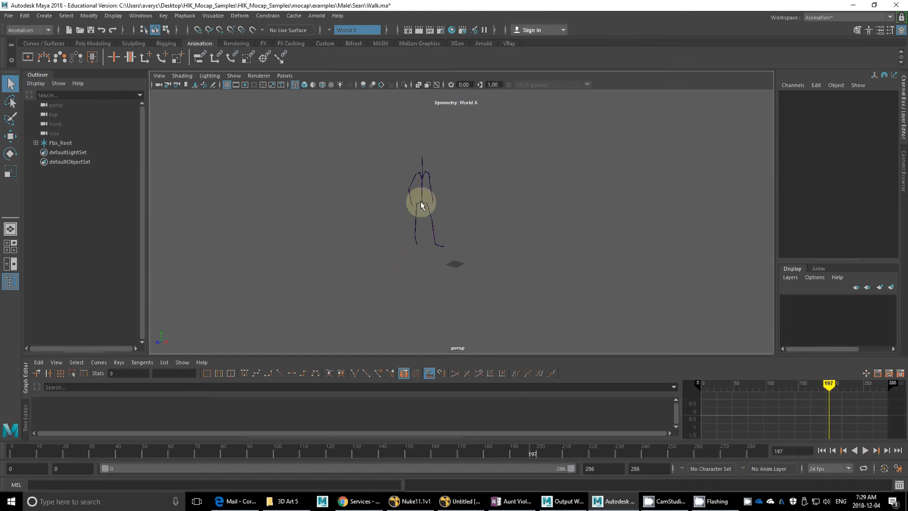
# Step: Expand the whole joint hierarchy under Fbx_Root in the Outliner and widen the Outliner to fit the full joint names
pyautogui.click(35, 143)
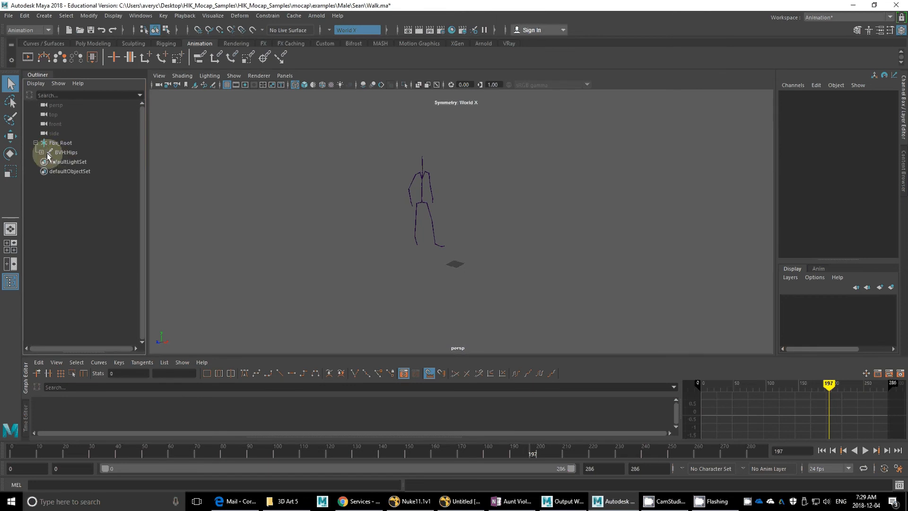
pyautogui.click(41, 152)
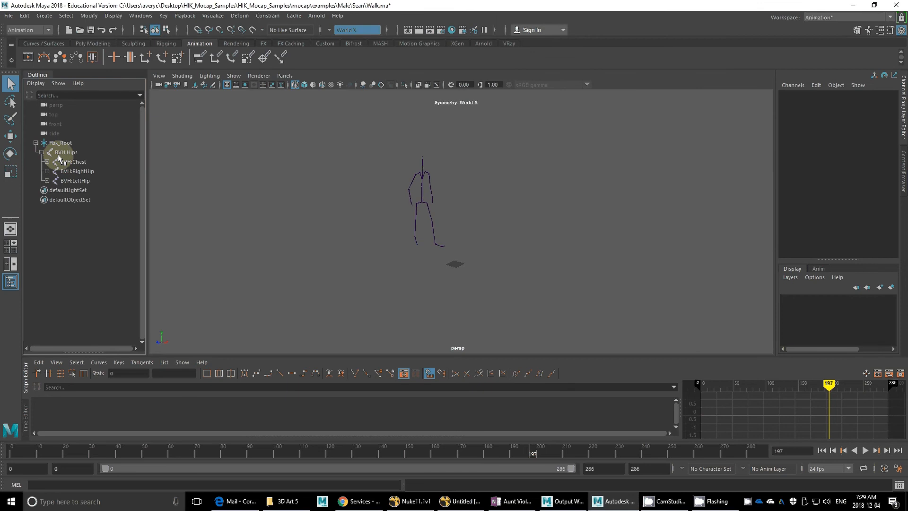
pyautogui.click(36, 142)
pyautogui.keyDown('shift'); pyautogui.click(35, 143); pyautogui.keyUp('shift')
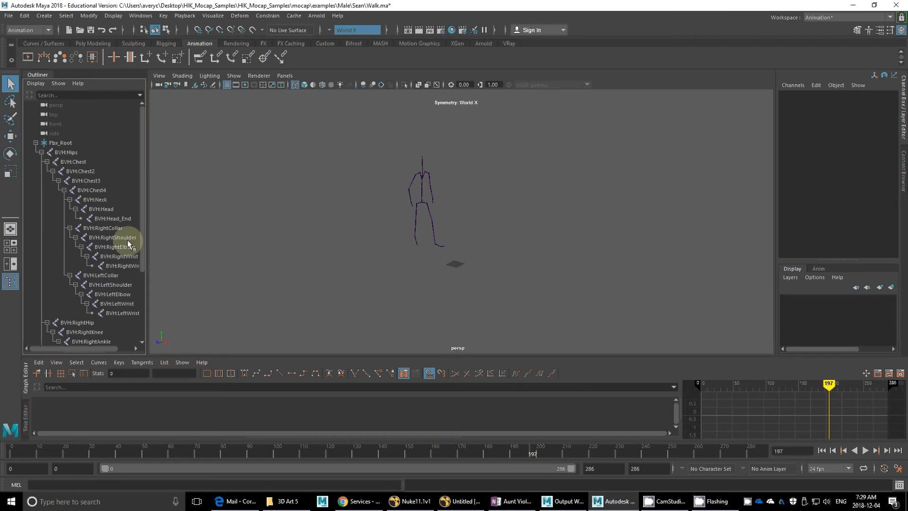
pyautogui.moveTo(153, 229); pyautogui.dragTo(185, 234)
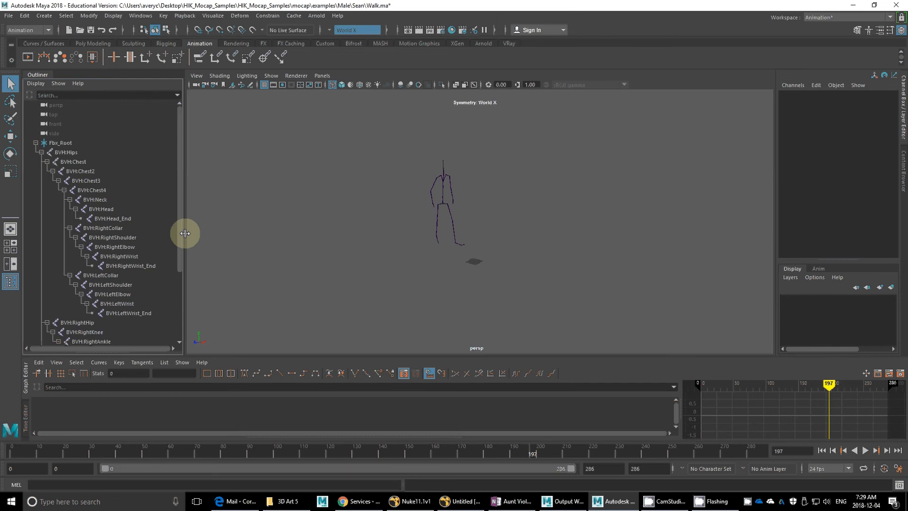
# Step: Review the skeleton's joint hierarchy down to the toe joints, view the skeleton from another side, and return the timeline to frame 0
pyautogui.moveTo(179, 197); pyautogui.dragTo(173, 281)
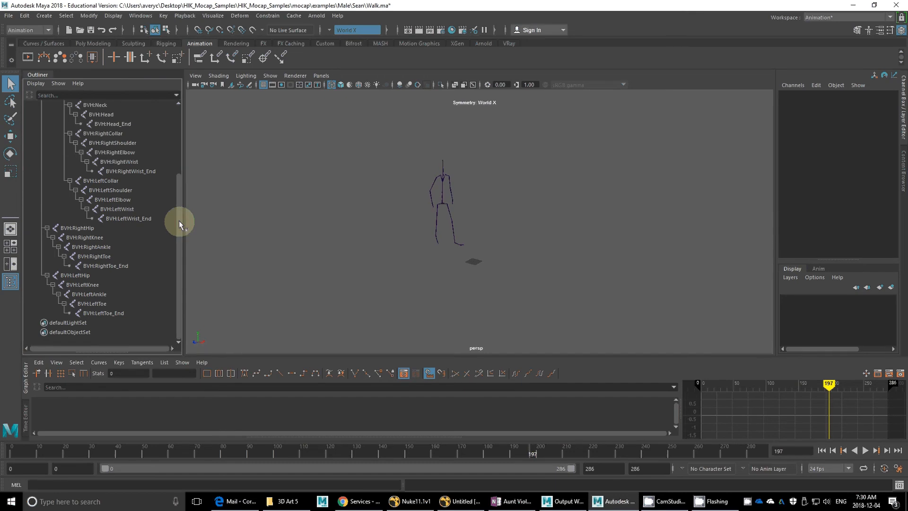
pyautogui.moveTo(179, 220); pyautogui.dragTo(187, 146)
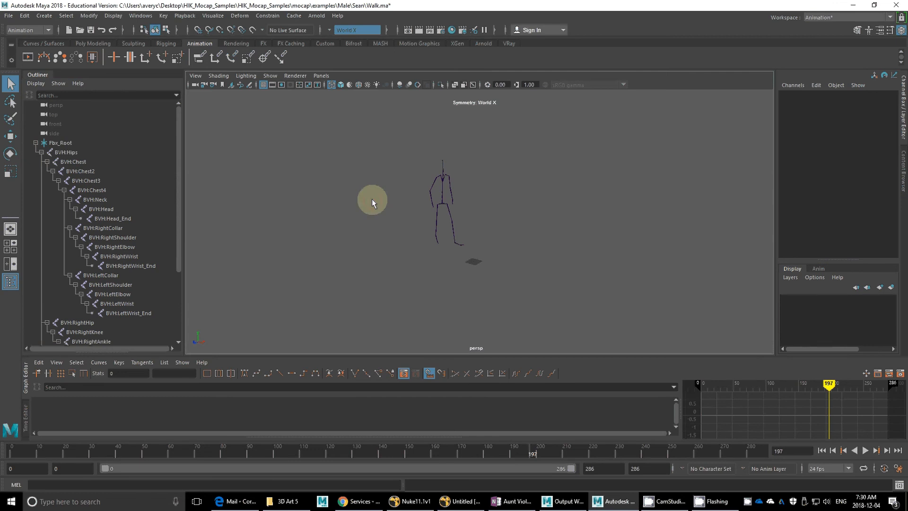
pyautogui.keyDown('alt'); pyautogui.moveTo(372, 199); pyautogui.dragTo(453, 192); pyautogui.keyUp('alt')
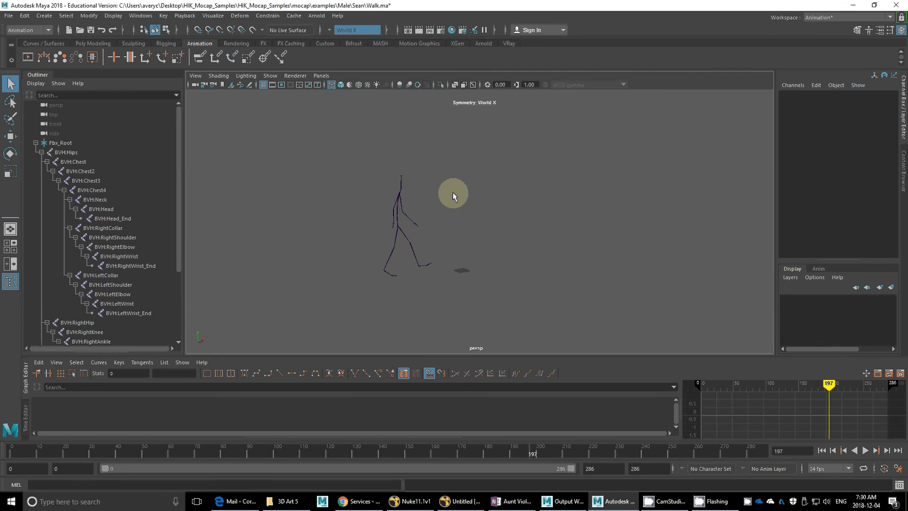
pyautogui.keyDown('alt'); pyautogui.moveTo(401, 177); pyautogui.dragTo(385, 251); pyautogui.keyUp('alt')
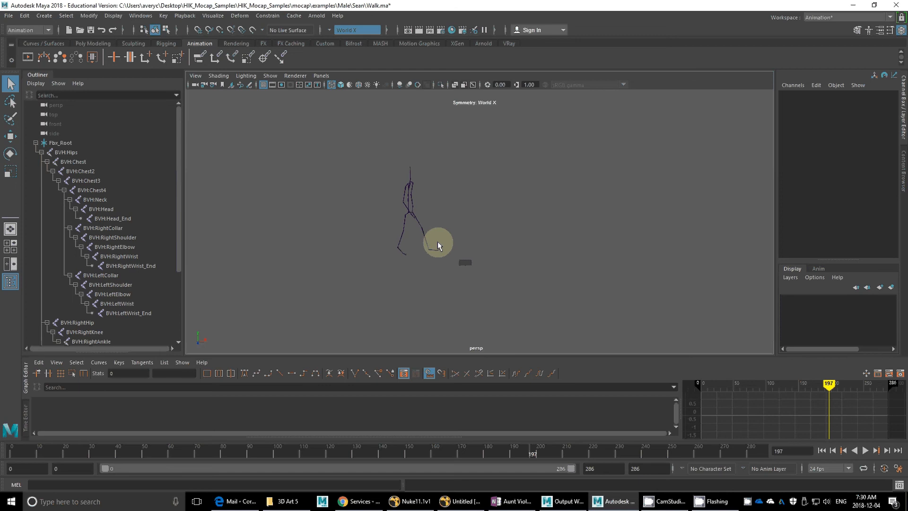
pyautogui.moveTo(33, 463); pyautogui.dragTo(3, 483)
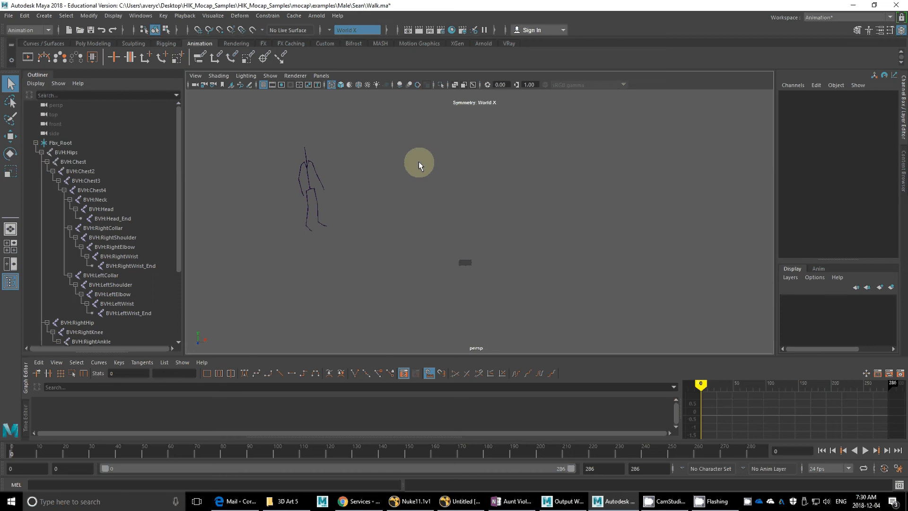
# Step: Select the BVH:Hips joint, delete all channels in the scene by type, and test playback before returning to frame 0
pyautogui.click(310, 189)
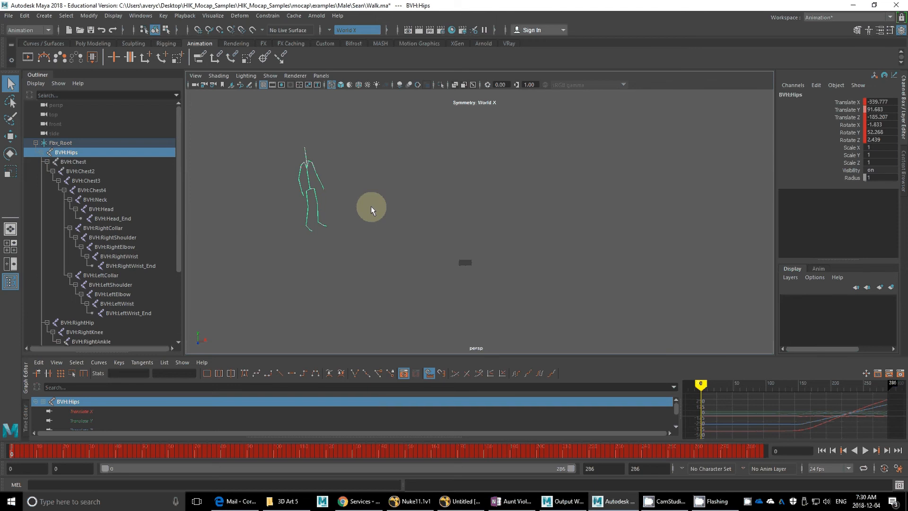
pyautogui.click(22, 15)
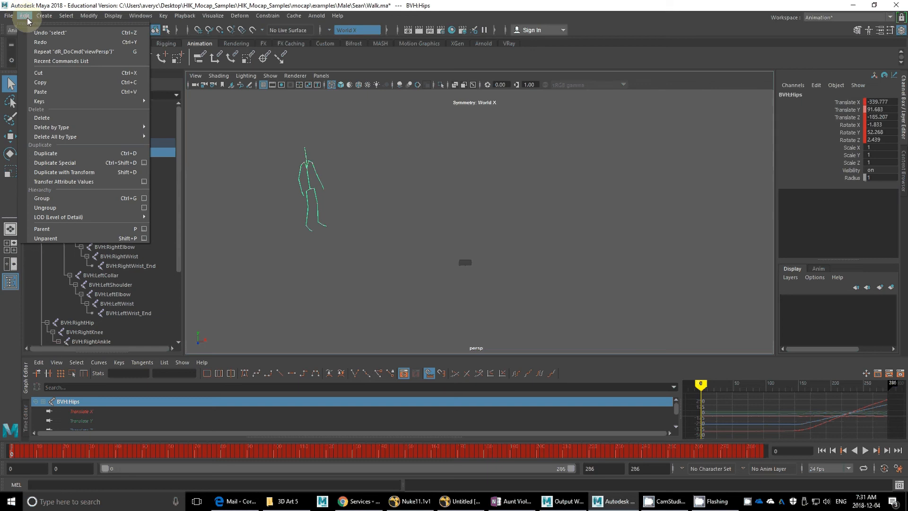
pyautogui.moveTo(28, 137)
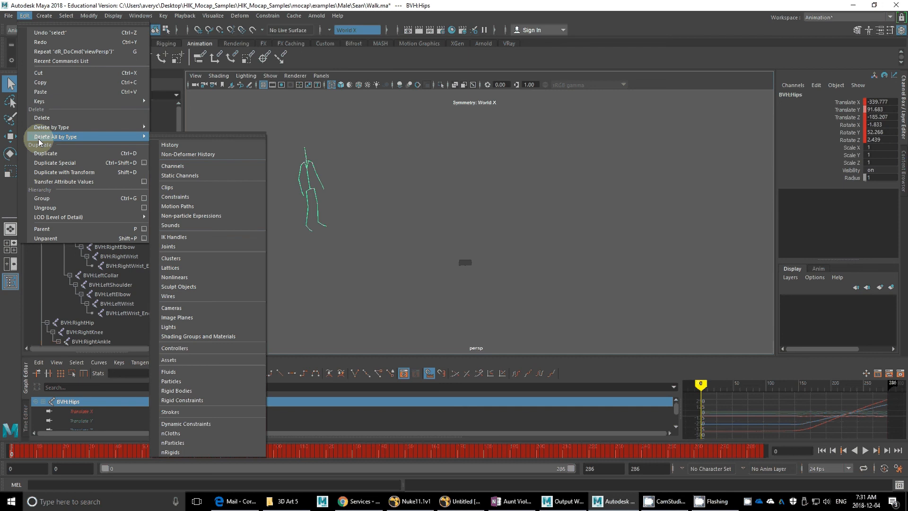
pyautogui.click(174, 168)
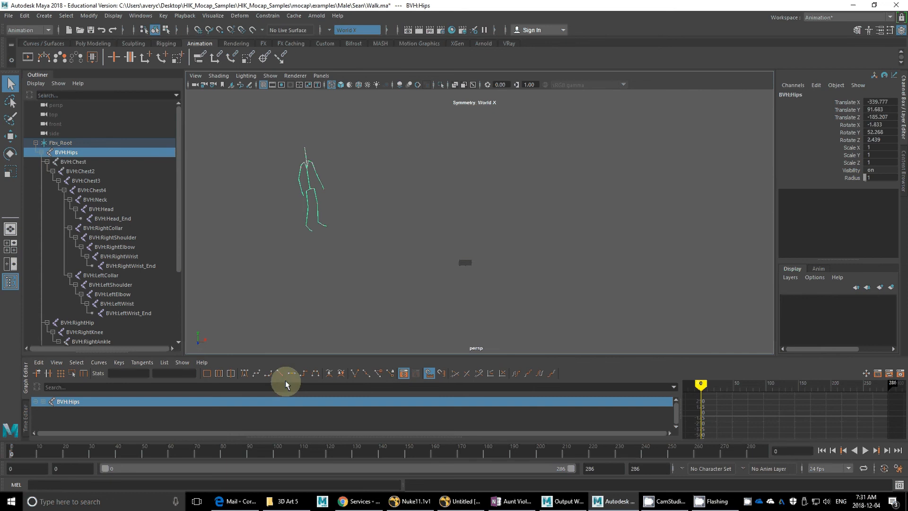
pyautogui.hotkey('alt', 'v')
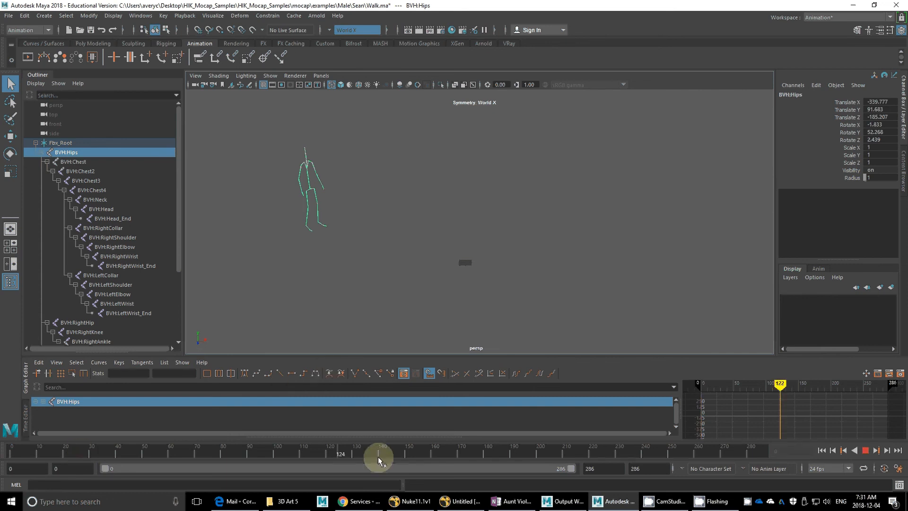
pyautogui.click(11, 454)
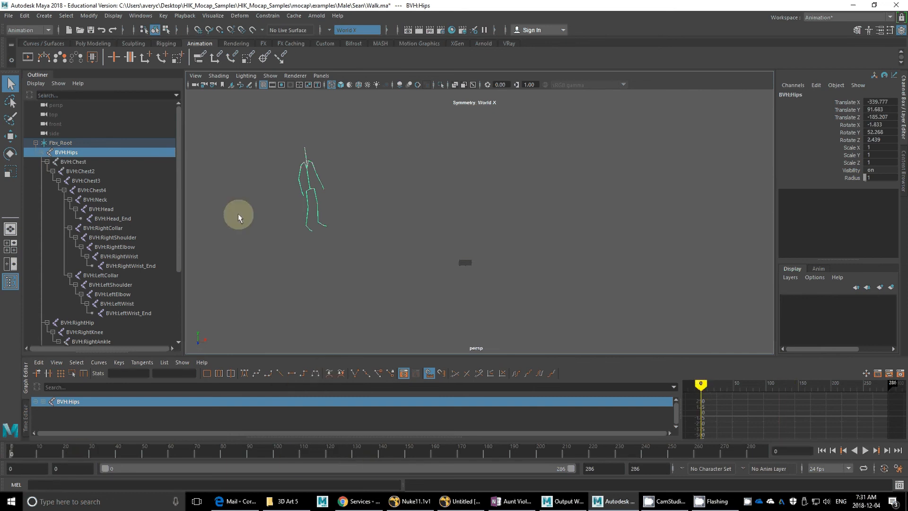
# Step: Select the BVH:Hips joint under Fbx_Root and set its Translate X and Translate Z to 0
pyautogui.click(296, 198)
pyautogui.click(309, 188)
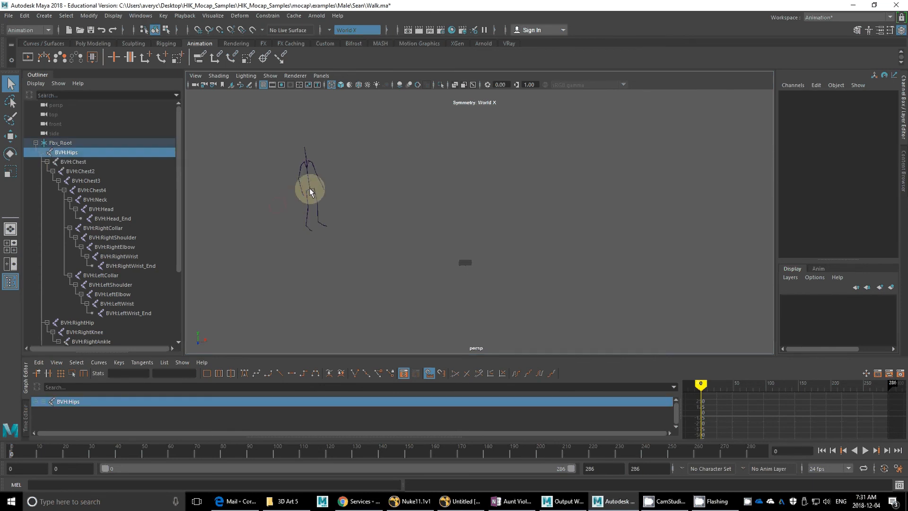
pyautogui.click(61, 143)
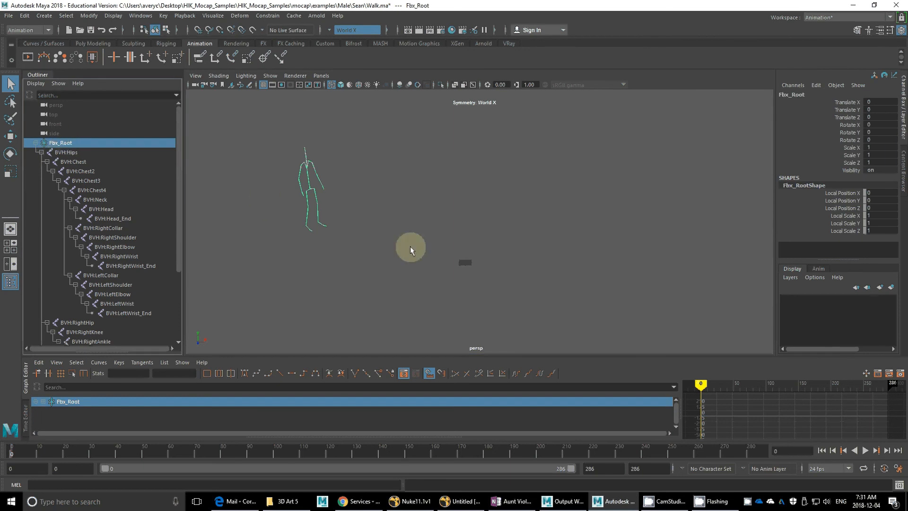
pyautogui.click(62, 153)
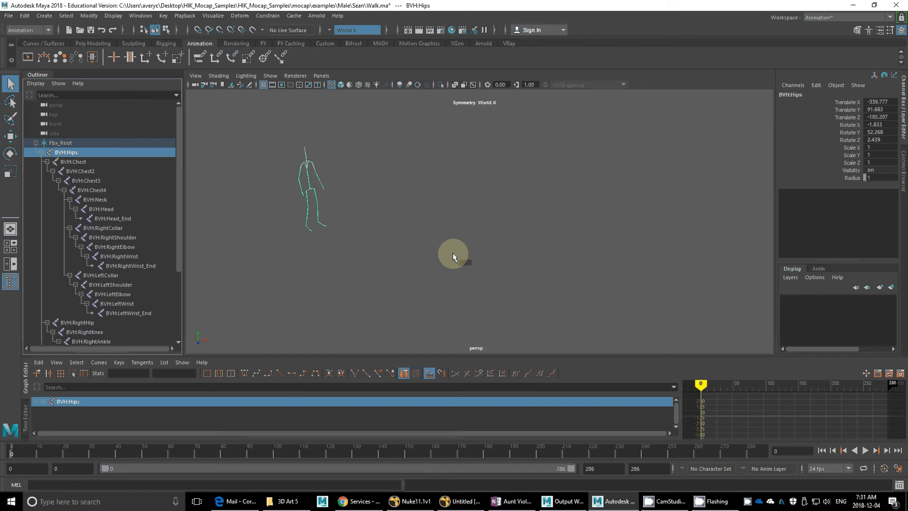
pyautogui.doubleClick(874, 102)
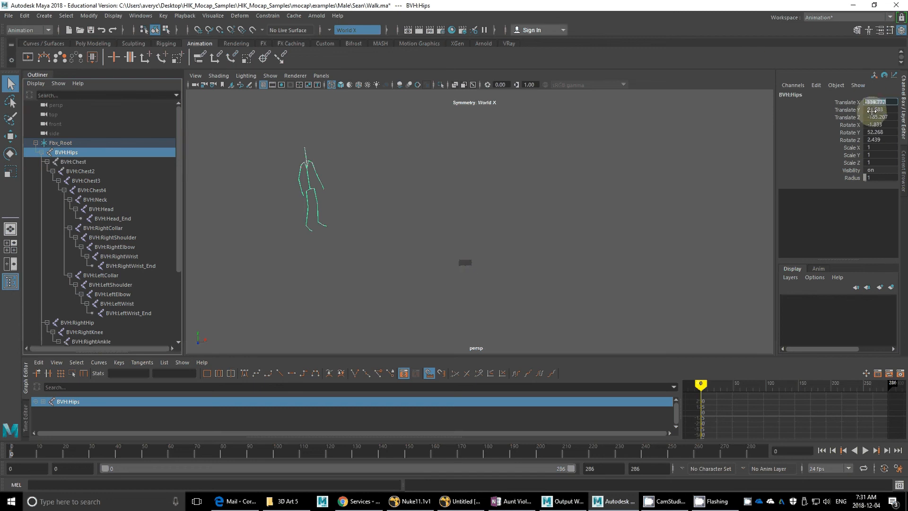
pyautogui.write('0')
pyautogui.press('Tab')
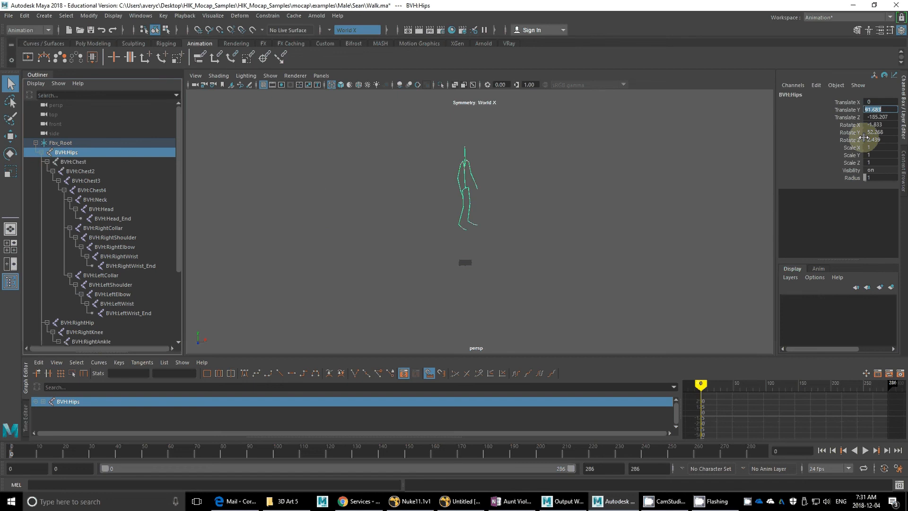
pyautogui.press('Tab')
pyautogui.write('0')
pyautogui.press('Tab')
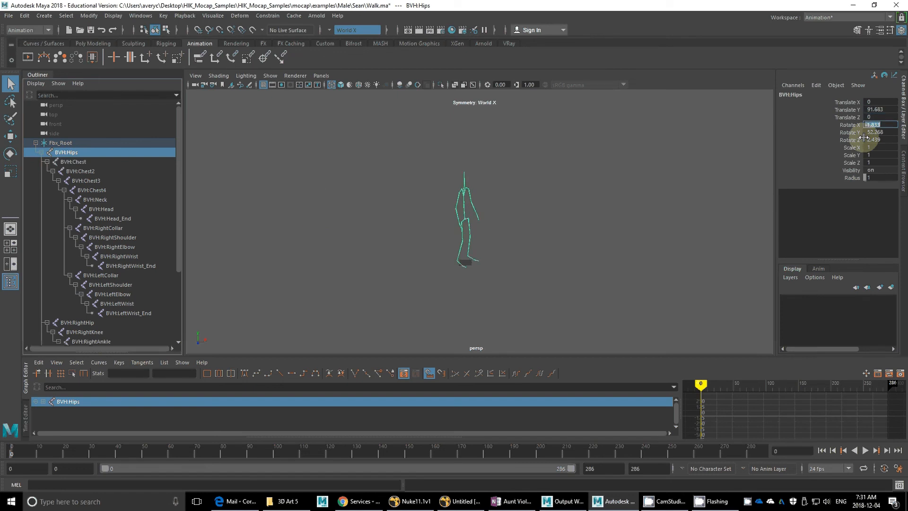
# Step: Set Rotate X, Rotate Y and Rotate Z of the BVH:Hips joint to 0 together
pyautogui.click(874, 131)
pyautogui.moveTo(874, 131); pyautogui.dragTo(886, 141)
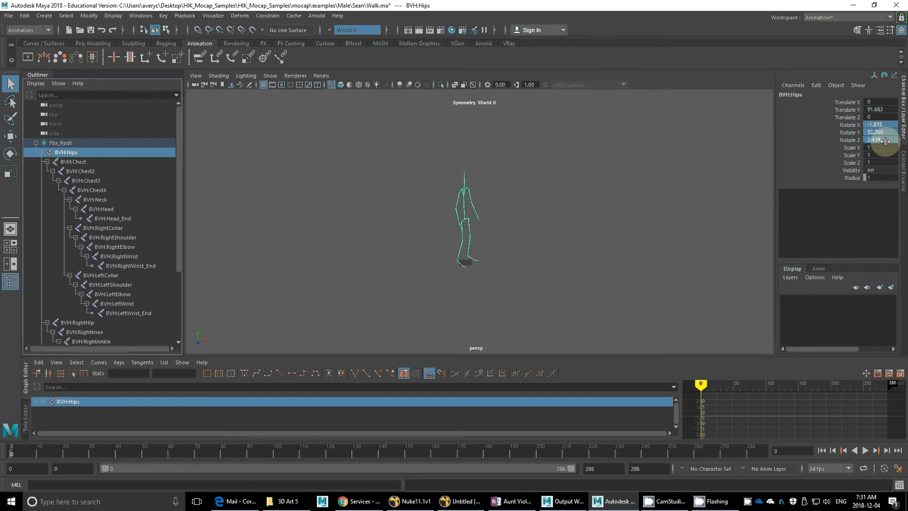
pyautogui.write('0')
pyautogui.press('Return')
# Step: Select the full joint hierarchy below BVH:Hips and set the rotation of all its joints to 0
pyautogui.moveTo(447, 229)
pyautogui.keyDown('alt'); pyautogui.mouseDown()
pyautogui.moveTo(446, 278)
pyautogui.moveTo(452, 232)
pyautogui.mouseUp(); pyautogui.keyUp('alt')
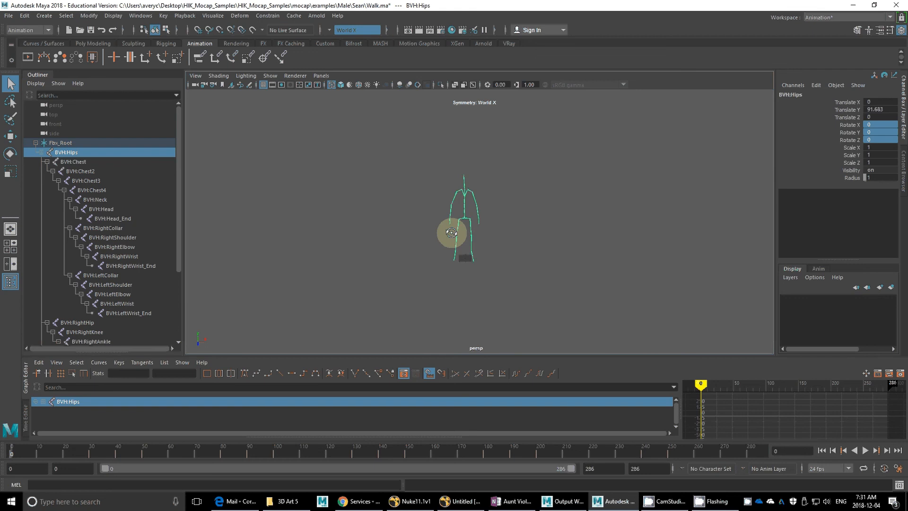
pyautogui.keyDown('alt'); pyautogui.moveTo(507, 217); pyautogui.dragTo(706, 259, button='right'); pyautogui.keyUp('alt')
pyautogui.keyDown('alt'); pyautogui.moveTo(518, 248); pyautogui.dragTo(520, 233); pyautogui.keyUp('alt')
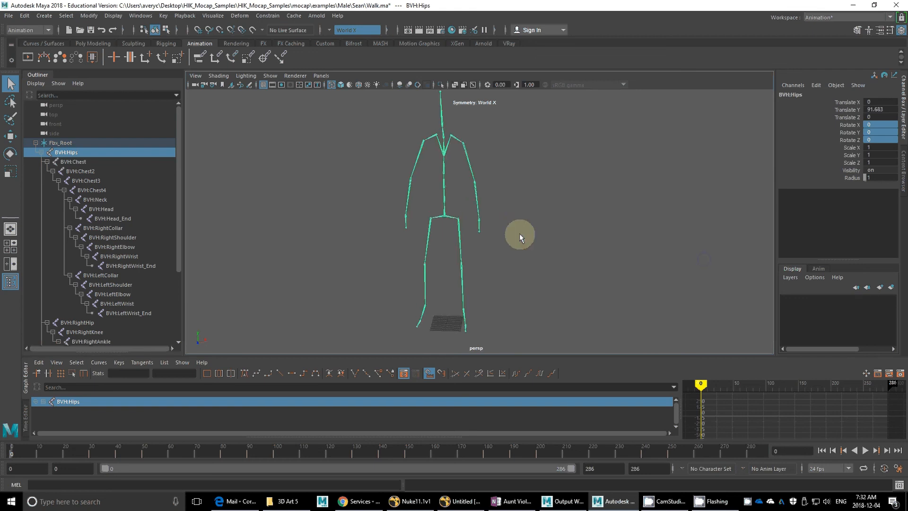
pyautogui.keyDown('alt'); pyautogui.moveTo(519, 234); pyautogui.dragTo(461, 239, button='right'); pyautogui.keyUp('alt')
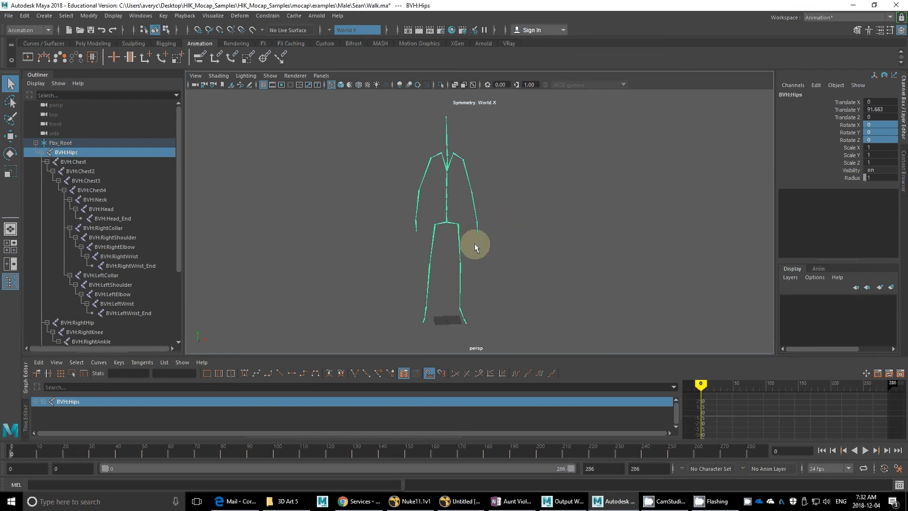
pyautogui.keyDown('alt'); pyautogui.moveTo(475, 245); pyautogui.dragTo(434, 228); pyautogui.keyUp('alt')
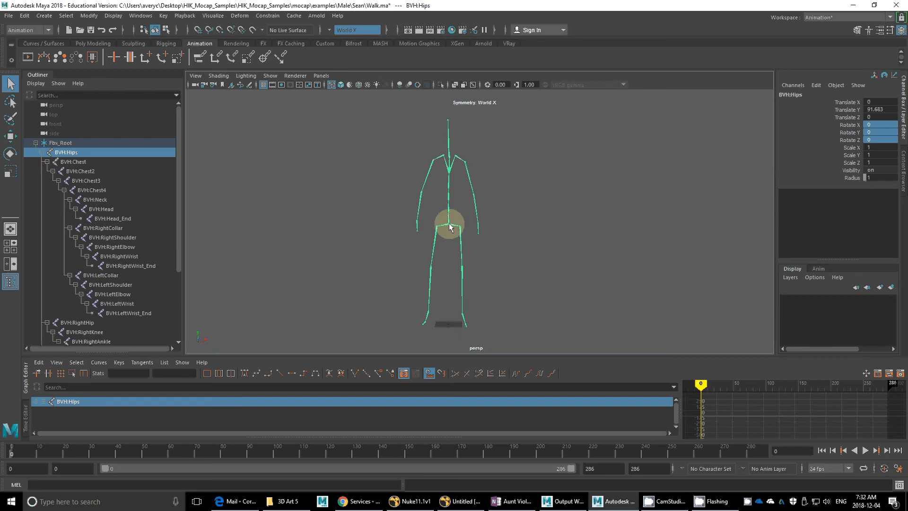
pyautogui.rightClick(449, 225)
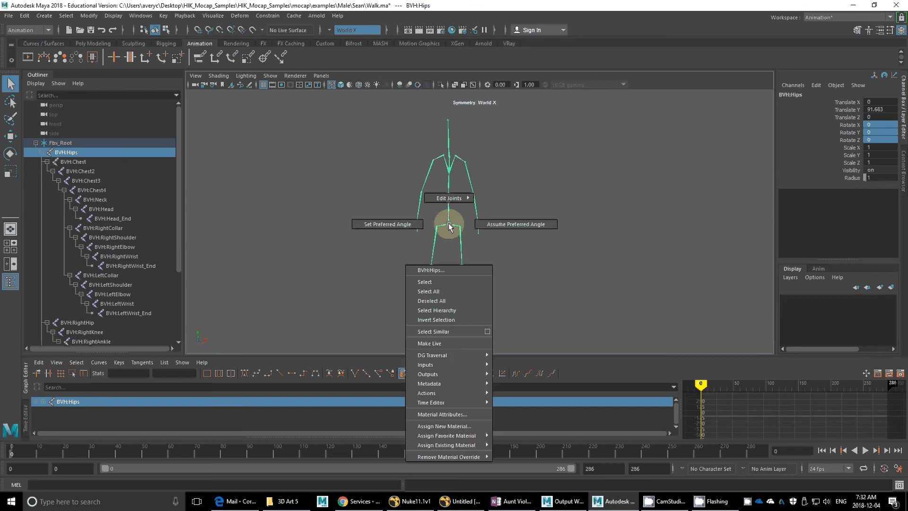
pyautogui.click(438, 310)
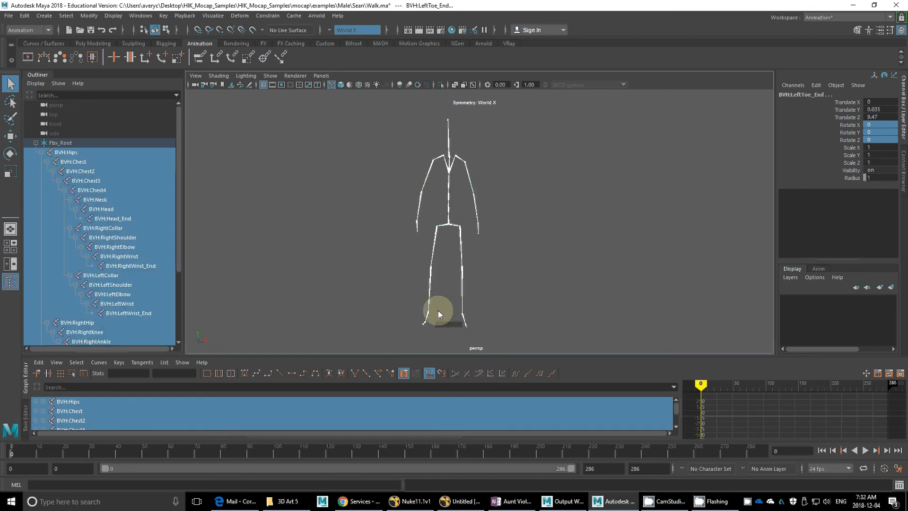
pyautogui.doubleClick(884, 141)
pyautogui.press('Return')
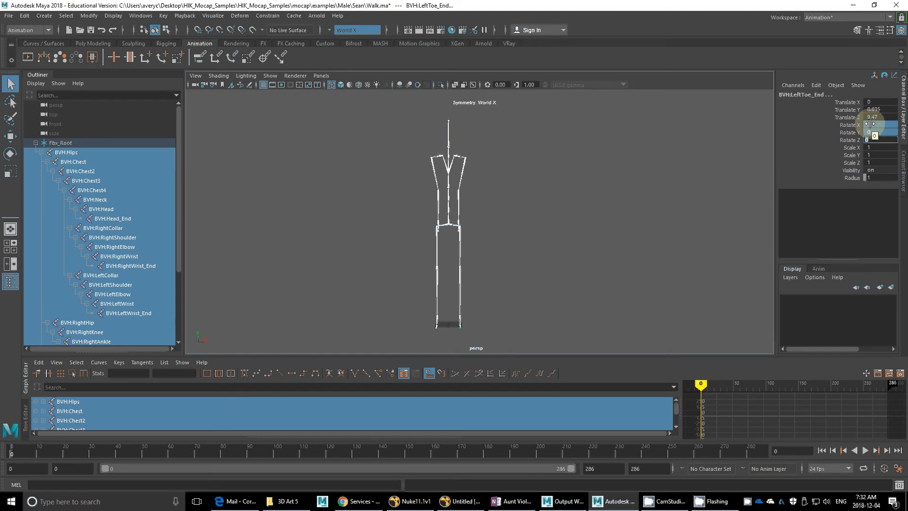
# Step: Raise the left arm horizontally by rotating the BVH:LeftShoulder joint, setting its Rotate Z to exactly 90
pyautogui.click(470, 166)
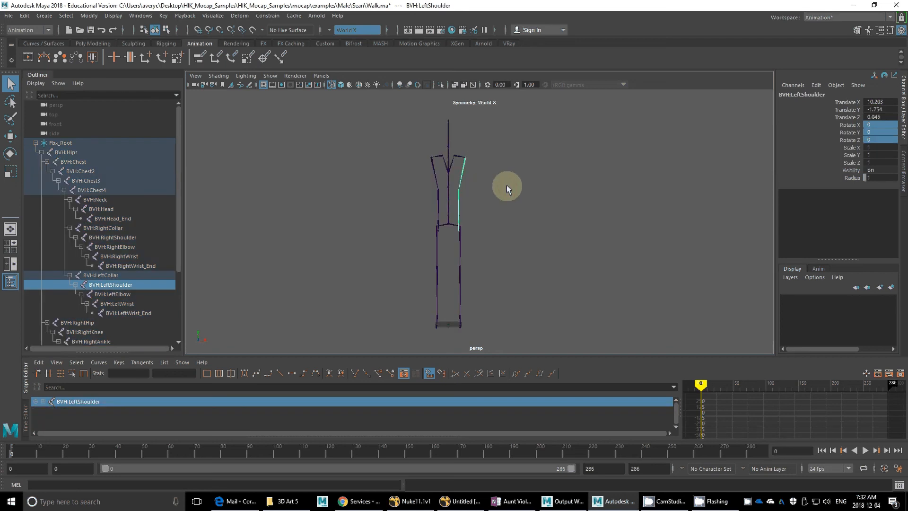
pyautogui.keyDown('alt'); pyautogui.moveTo(506, 185); pyautogui.dragTo(492, 169); pyautogui.keyUp('alt')
pyautogui.press('w')
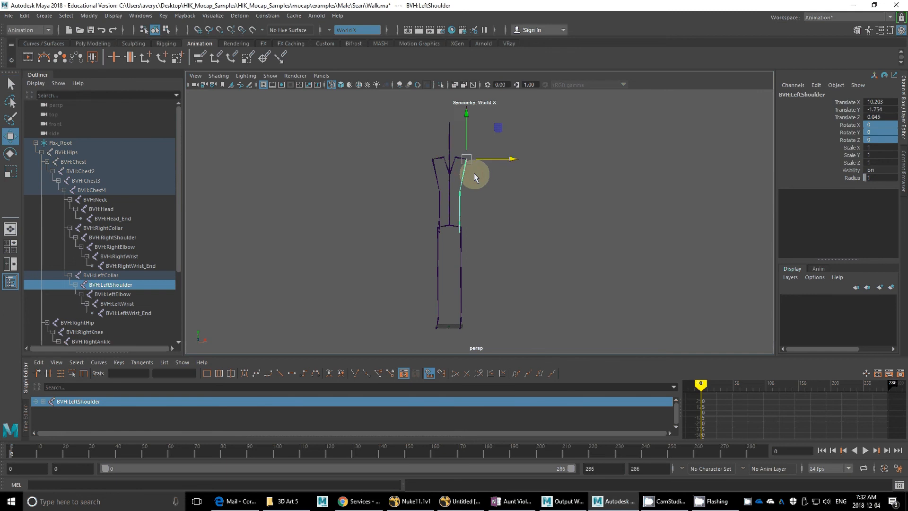
pyautogui.press('e')
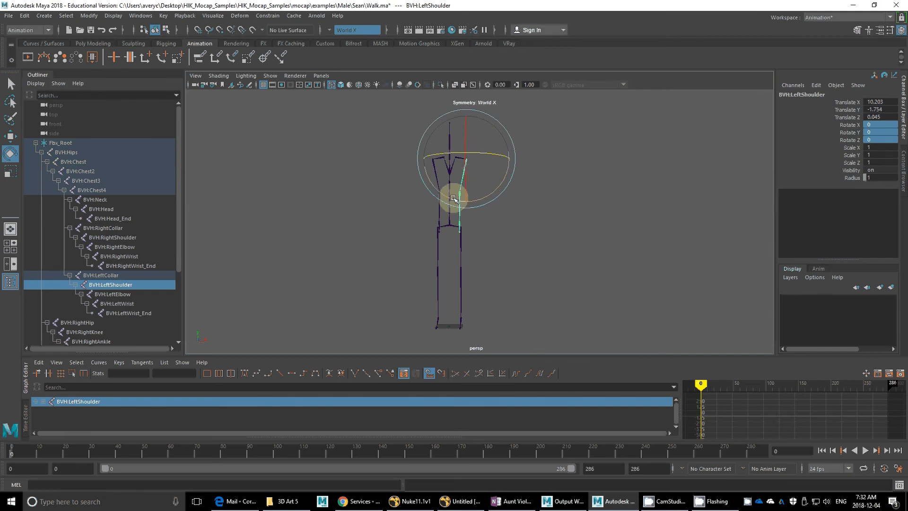
pyautogui.moveTo(454, 200); pyautogui.dragTo(507, 168)
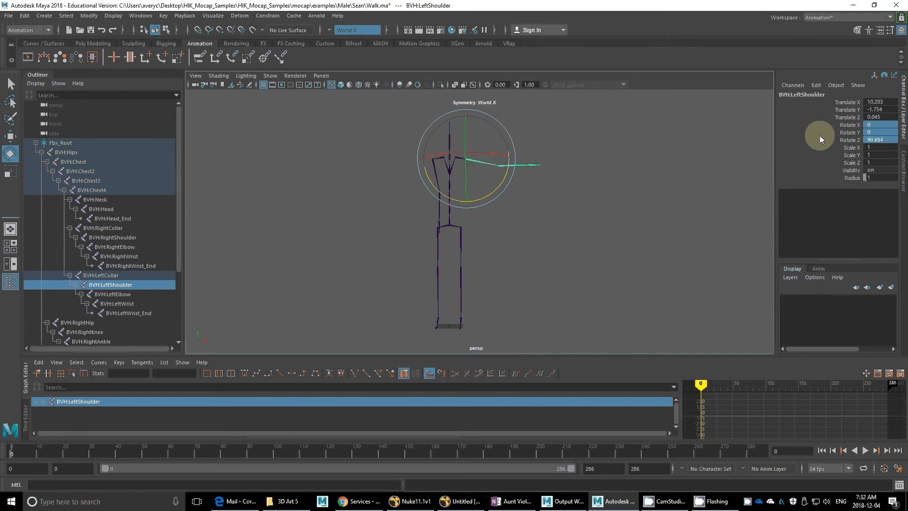
pyautogui.click(879, 139)
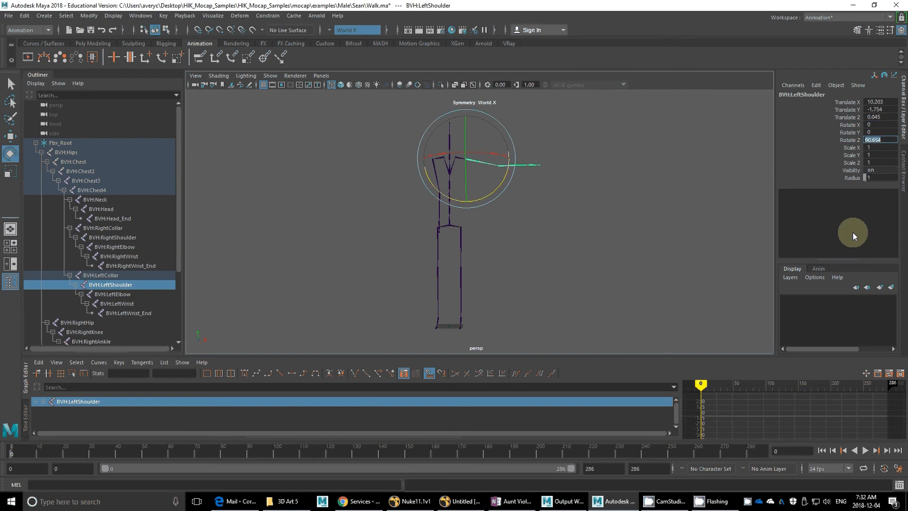
pyautogui.write('90')
pyautogui.press('Return')
# Step: Raise the right arm horizontally by rotating the BVH:RightShoulder joint, setting its Rotate Z to exactly -90
pyautogui.click(373, 186)
pyautogui.moveTo(428, 174); pyautogui.dragTo(441, 169)
pyautogui.moveTo(479, 191); pyautogui.dragTo(435, 194)
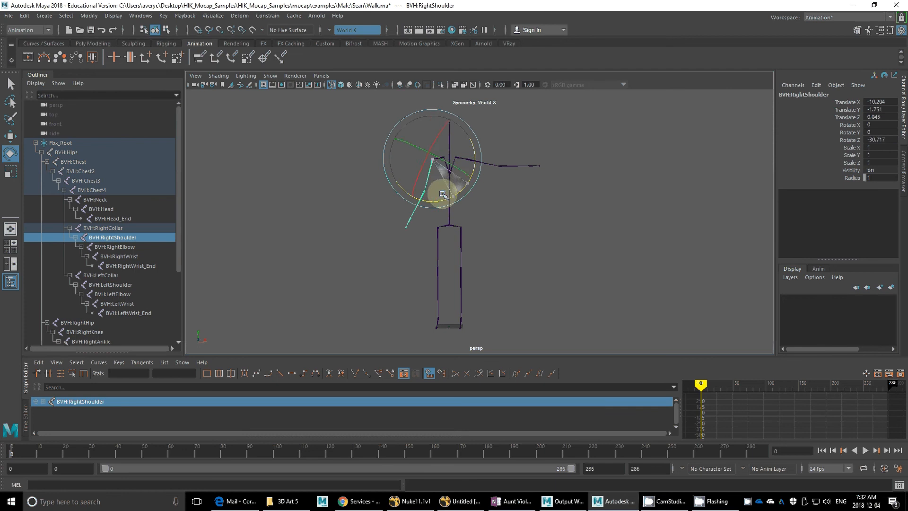
pyautogui.doubleClick(876, 141)
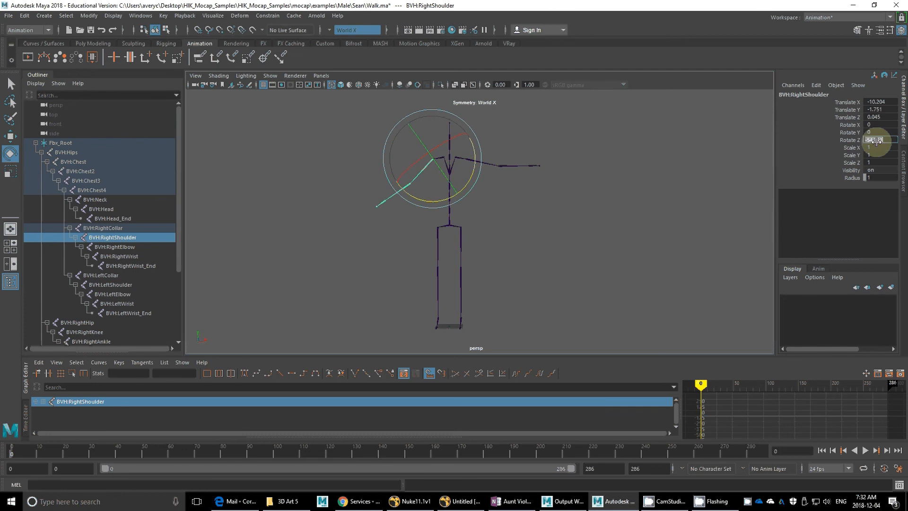
pyautogui.write('0')
pyautogui.press('Return')
pyautogui.write('180')
pyautogui.press('Return')
# Step: Compare the rotation values of both shoulder joints and examine the left elbow joint and the arms of the T-pose
pyautogui.click(472, 166)
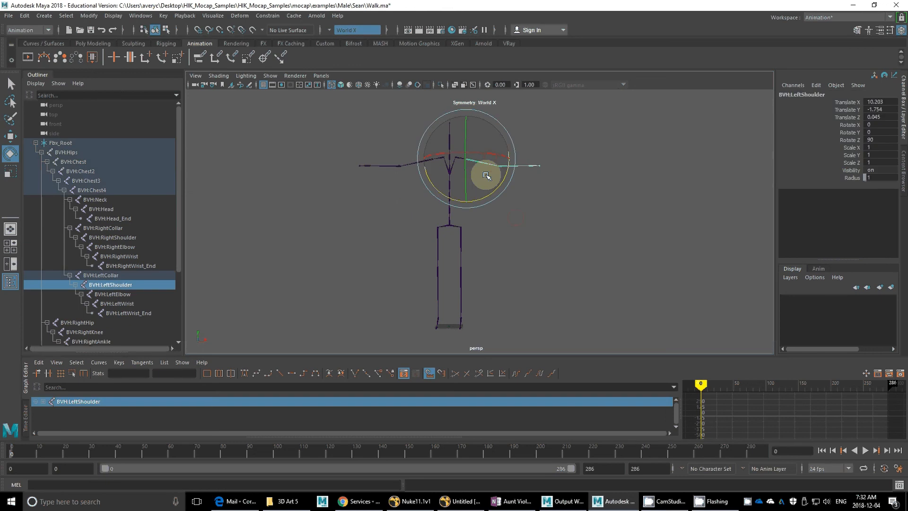
pyautogui.click(398, 152)
pyautogui.click(398, 152)
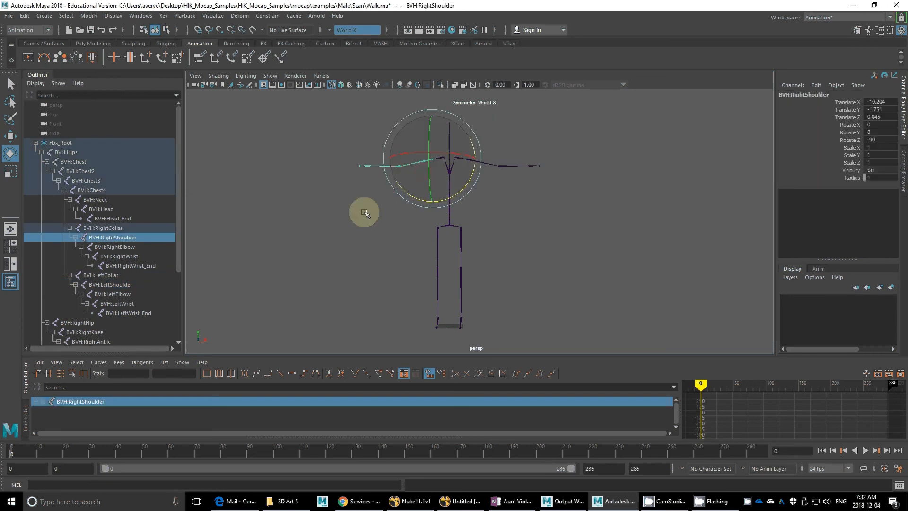
pyautogui.keyDown('alt'); pyautogui.moveTo(365, 213); pyautogui.dragTo(536, 208); pyautogui.keyUp('alt')
pyautogui.scroll(6, 511, 190)
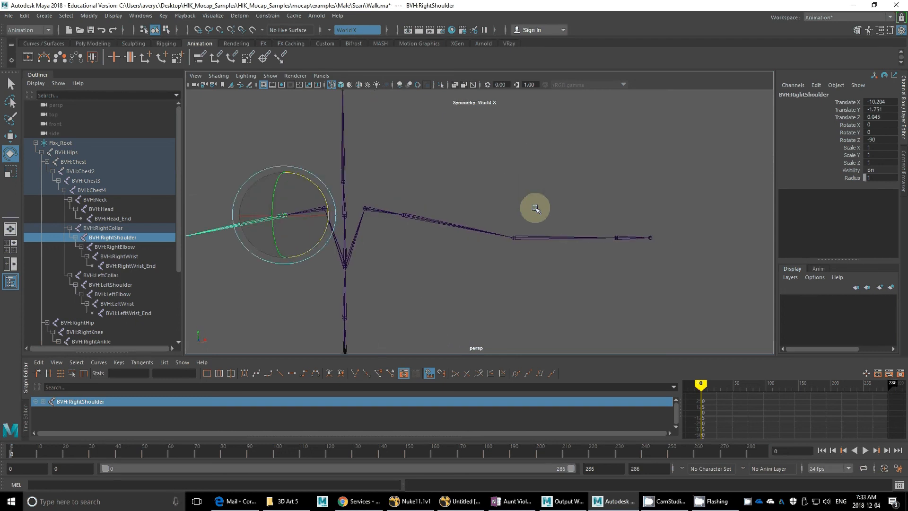
pyautogui.click(541, 237)
pyautogui.keyDown('alt'); pyautogui.moveTo(545, 267); pyautogui.dragTo(419, 177, button='right'); pyautogui.keyUp('alt')
pyautogui.keyDown('alt'); pyautogui.moveTo(420, 177); pyautogui.dragTo(517, 114, button='middle'); pyautogui.keyUp('alt')
pyautogui.keyDown('alt'); pyautogui.moveTo(517, 114); pyautogui.dragTo(340, 238, button='right'); pyautogui.keyUp('alt')
pyautogui.keyDown('alt'); pyautogui.moveTo(340, 238); pyautogui.dragTo(369, 188); pyautogui.keyUp('alt')
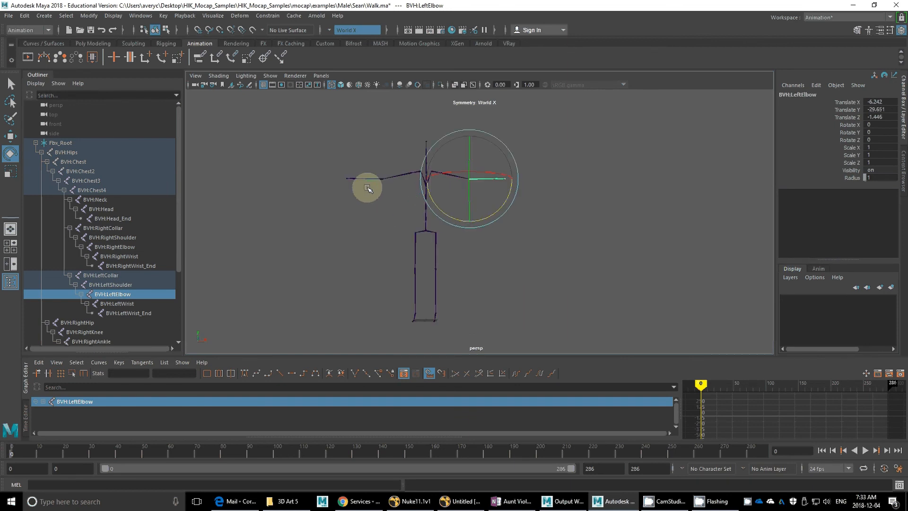
# Step: Switch to the front view and frame the skeleton's shoulders and arms to check how straight they are
pyautogui.keyDown('alt'); pyautogui.moveTo(408, 191); pyautogui.dragTo(341, 162); pyautogui.keyUp('alt')
pyautogui.keyDown('alt'); pyautogui.moveTo(408, 191); pyautogui.dragTo(449, 216); pyautogui.keyUp('alt')
pyautogui.press('space')
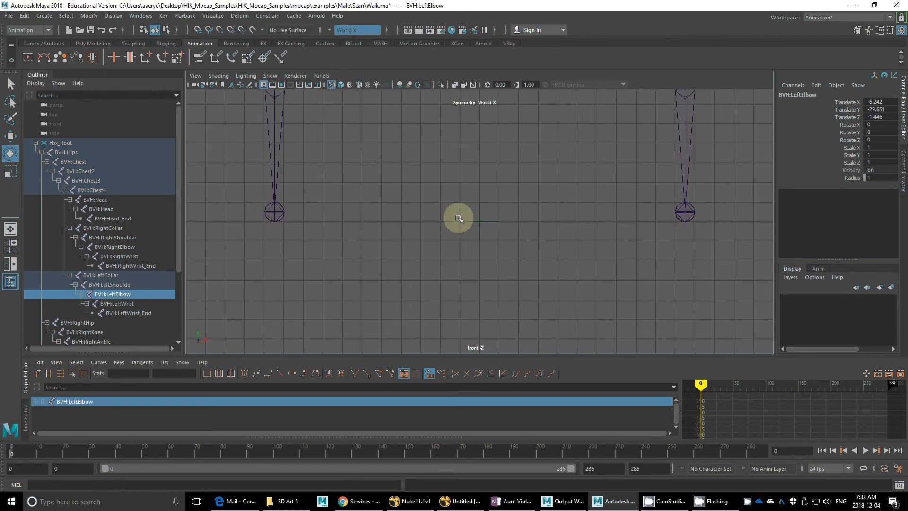
pyautogui.keyDown('alt'); pyautogui.moveTo(374, 293); pyautogui.dragTo(377, 300); pyautogui.keyUp('alt')
pyautogui.scroll(-4, 412, 220)
pyautogui.keyDown('alt'); pyautogui.moveTo(412, 220); pyautogui.dragTo(402, 254, button='middle'); pyautogui.keyUp('alt')
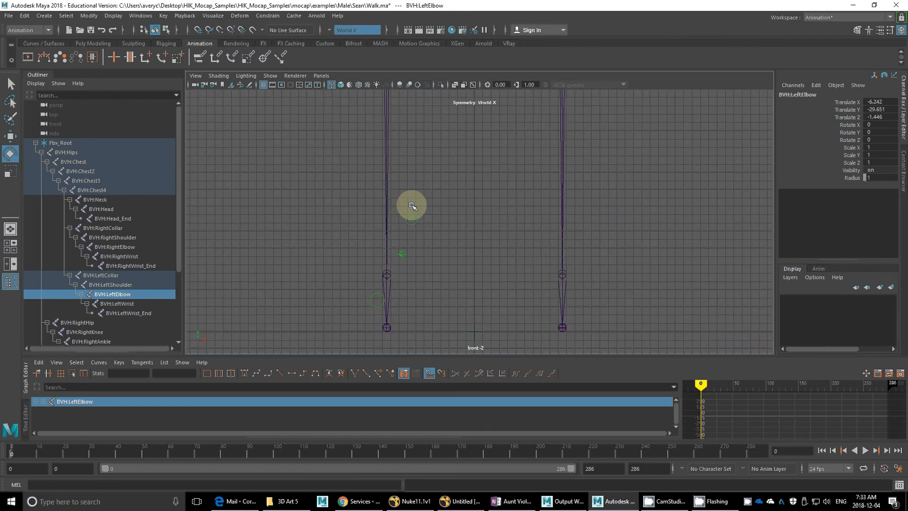
pyautogui.keyDown('alt'); pyautogui.moveTo(418, 172); pyautogui.dragTo(392, 302, button='middle'); pyautogui.keyUp('alt')
pyautogui.keyDown('alt'); pyautogui.moveTo(430, 220); pyautogui.dragTo(423, 415, button='middle'); pyautogui.keyUp('alt')
pyautogui.scroll(-4, 436, 258)
pyautogui.keyDown('alt'); pyautogui.moveTo(438, 213); pyautogui.dragTo(449, 244, button='middle'); pyautogui.keyUp('alt')
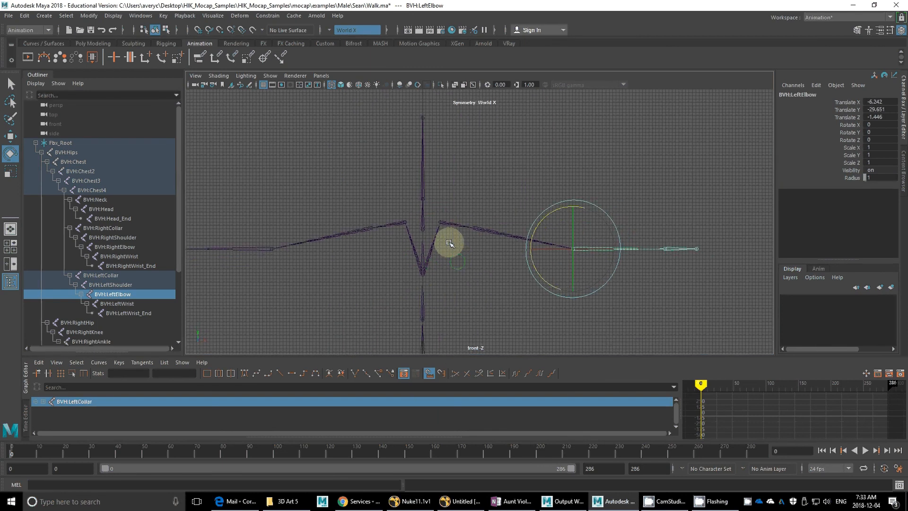
# Step: Level the left collarbone by rotating the BVH:LeftCollar joint, setting its Rotate Z to exactly 10
pyautogui.click(520, 238)
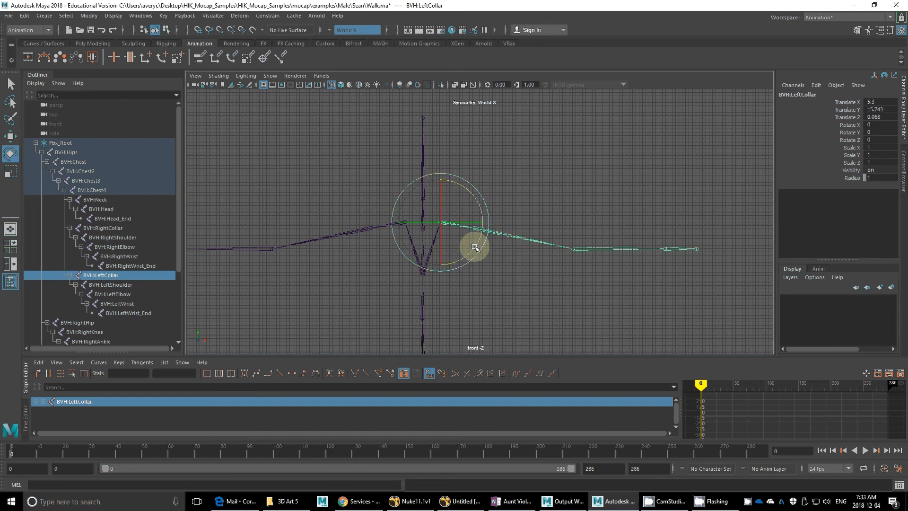
pyautogui.press('Down')
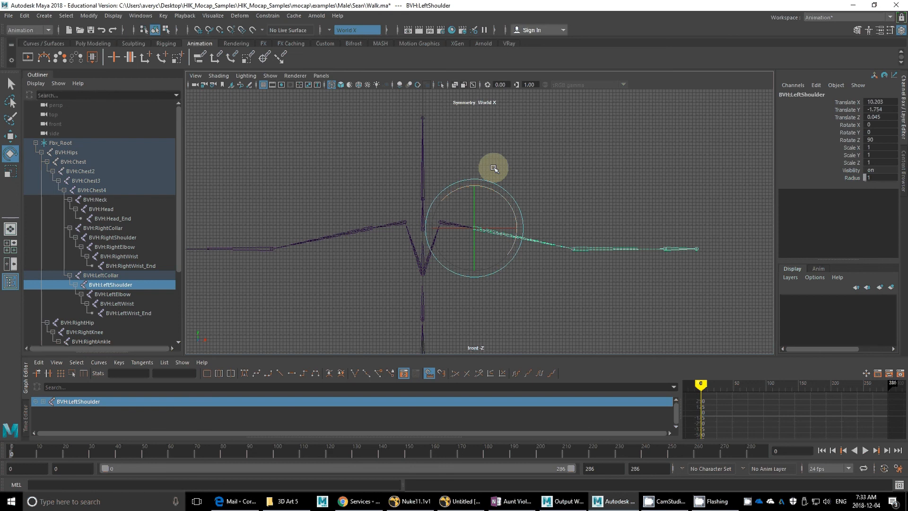
pyautogui.press('Up')
pyautogui.moveTo(470, 252); pyautogui.dragTo(474, 247)
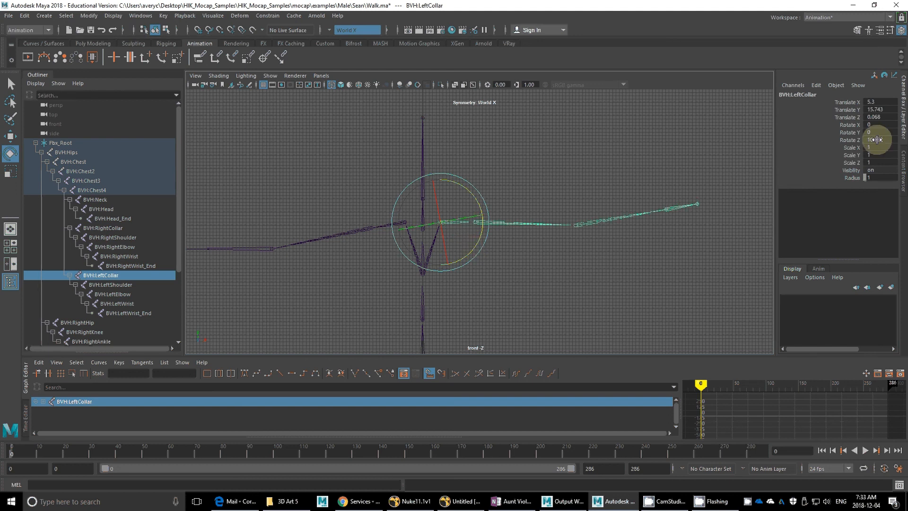
pyautogui.click(877, 140)
pyautogui.press('Return')
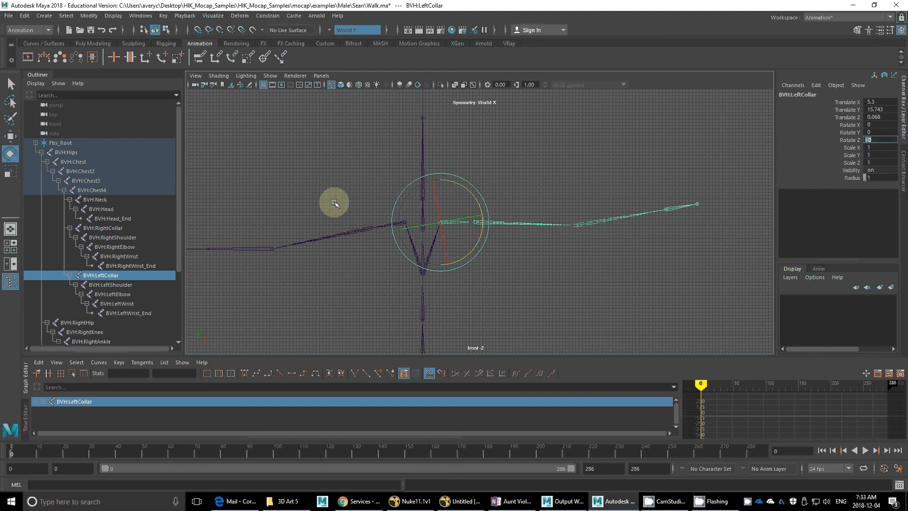
# Step: Level the right collarbone by rotating the BVH:RightCollar joint, setting its Rotate Z to exactly -10
pyautogui.click(394, 224)
pyautogui.moveTo(384, 204); pyautogui.dragTo(391, 229)
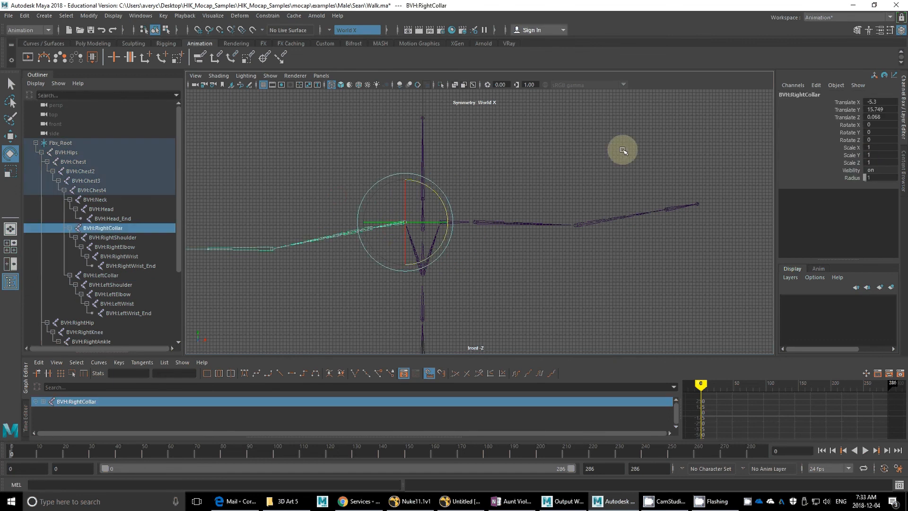
pyautogui.moveTo(429, 186); pyautogui.dragTo(432, 189)
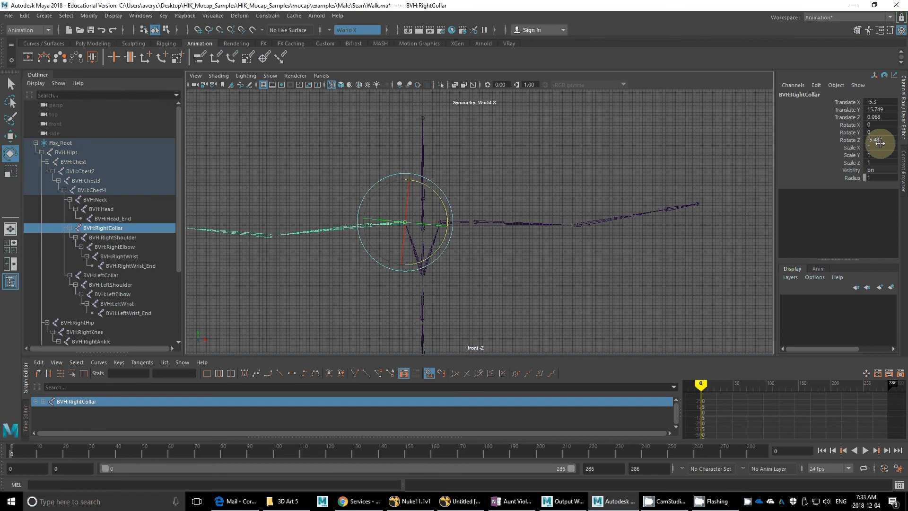
pyautogui.doubleClick(884, 139)
pyautogui.write('-10')
pyautogui.press('Return')
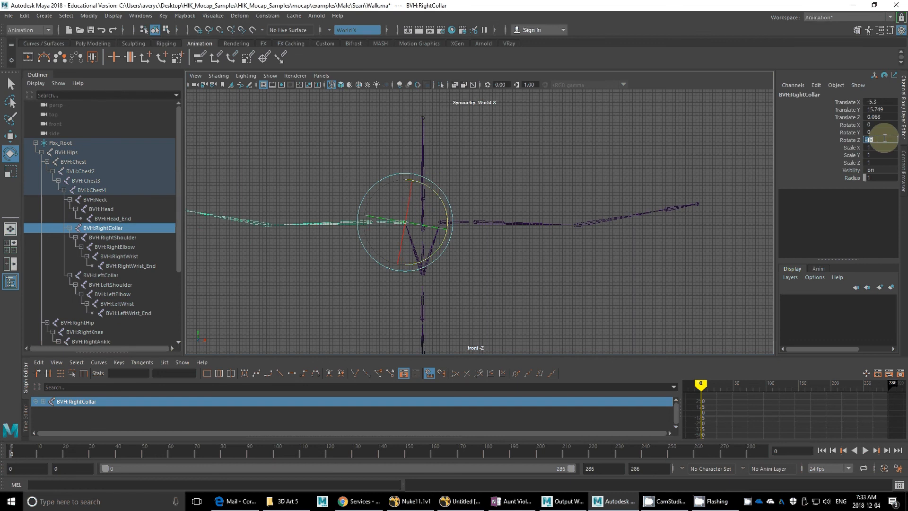
# Step: Straighten the left upper arm by rotating the BVH:LeftShoulder joint, setting its Rotate Z to exactly 92
pyautogui.moveTo(523, 206); pyautogui.dragTo(507, 260)
pyautogui.press('f')
pyautogui.keyDown('alt'); pyautogui.moveTo(906, 268); pyautogui.dragTo(907, 268, button='right'); pyautogui.keyUp('alt')
pyautogui.keyDown('alt'); pyautogui.moveTo(534, 242); pyautogui.dragTo(417, 230, button='middle'); pyautogui.keyUp('alt')
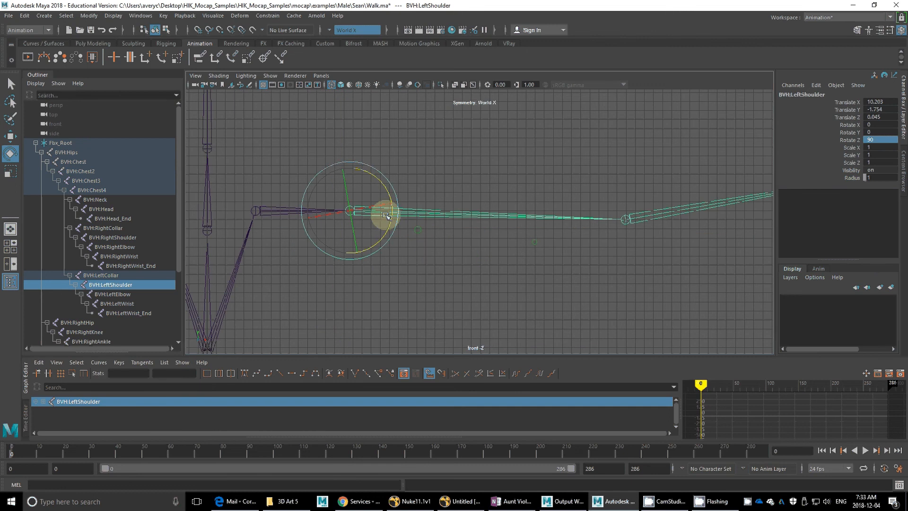
pyautogui.moveTo(381, 237); pyautogui.dragTo(382, 234)
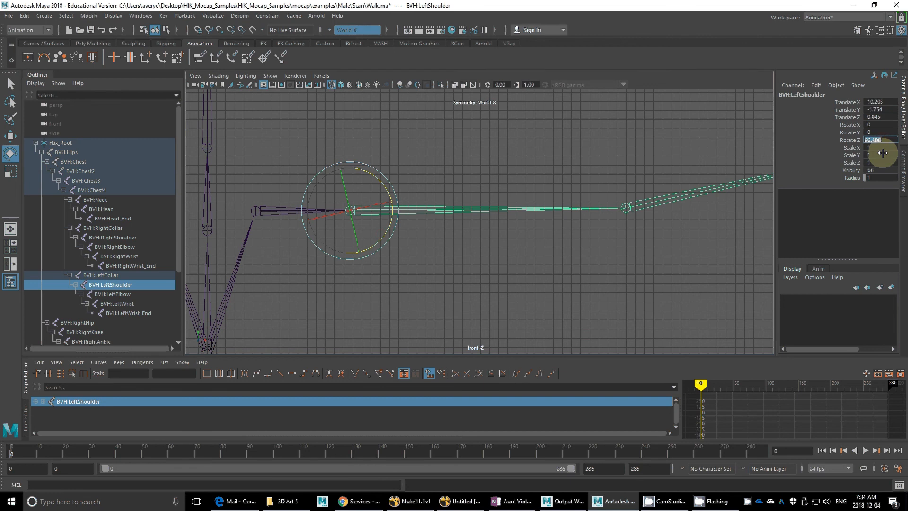
pyautogui.write('92')
pyautogui.press('Return')
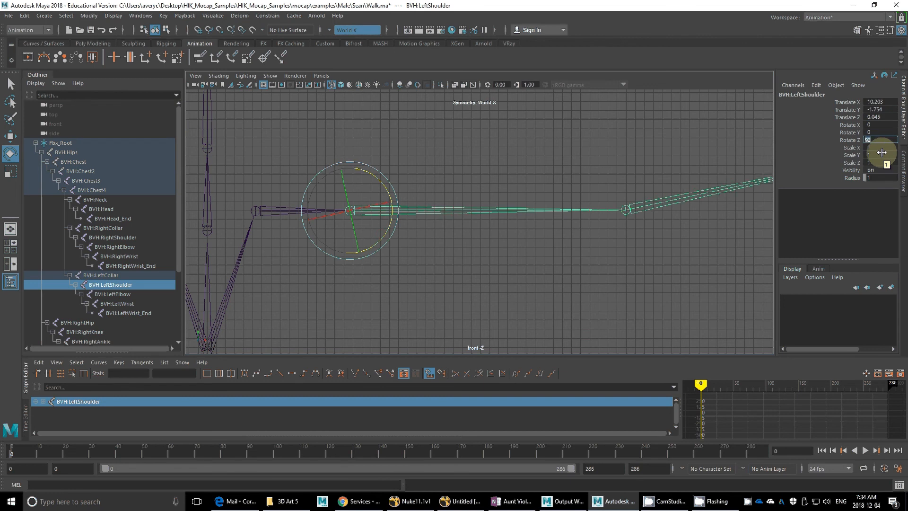
# Step: Straighten the right upper arm by setting the BVH:RightShoulder joint's Rotate Z to -92
pyautogui.keyDown('alt'); pyautogui.moveTo(417, 230); pyautogui.dragTo(587, 230, button='middle'); pyautogui.keyUp('alt')
pyautogui.scroll(-2, 601, 225)
pyautogui.scroll(-2, 601, 225)
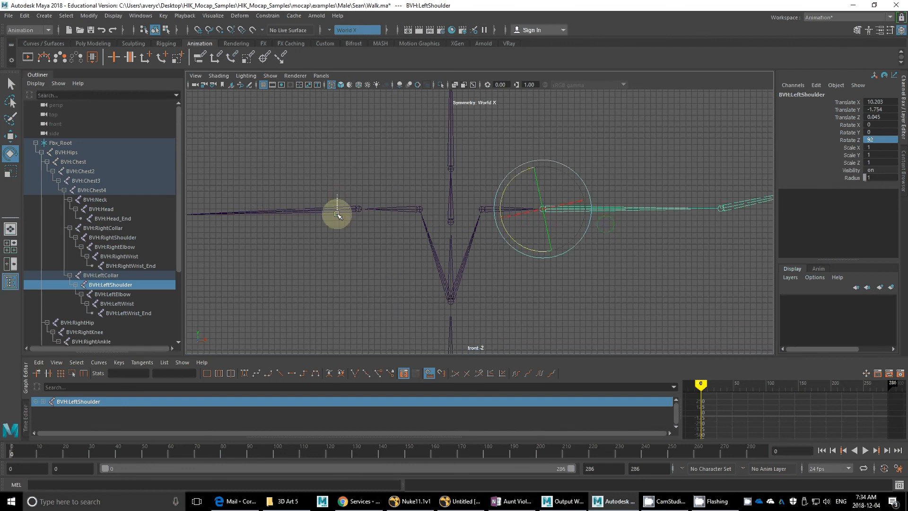
pyautogui.click(338, 214)
pyautogui.doubleClick(882, 140)
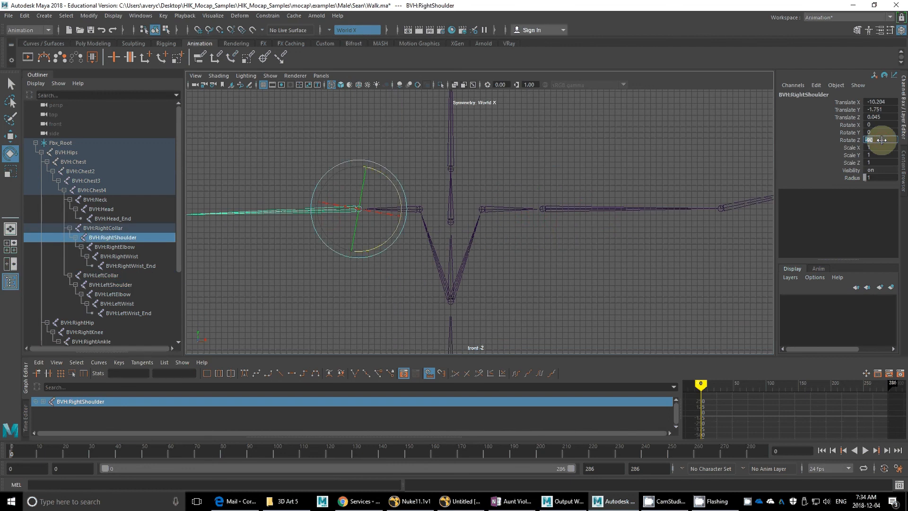
pyautogui.write('-92')
pyautogui.press('Return')
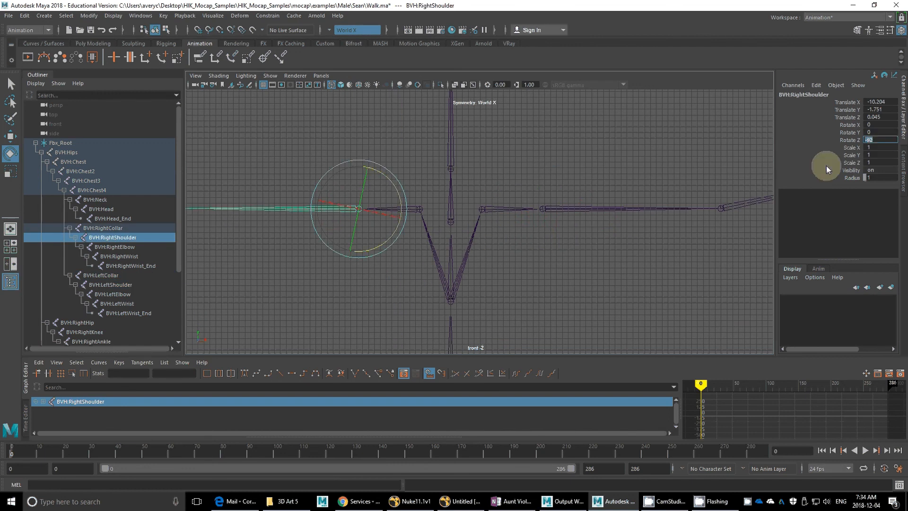
# Step: Align the left forearm with the upper arm by rotating the BVH:LeftElbow joint, setting its Rotate Z to exactly -12
pyautogui.keyDown('alt'); pyautogui.moveTo(750, 172); pyautogui.dragTo(535, 196, button='middle'); pyautogui.keyUp('alt')
pyautogui.click(517, 205)
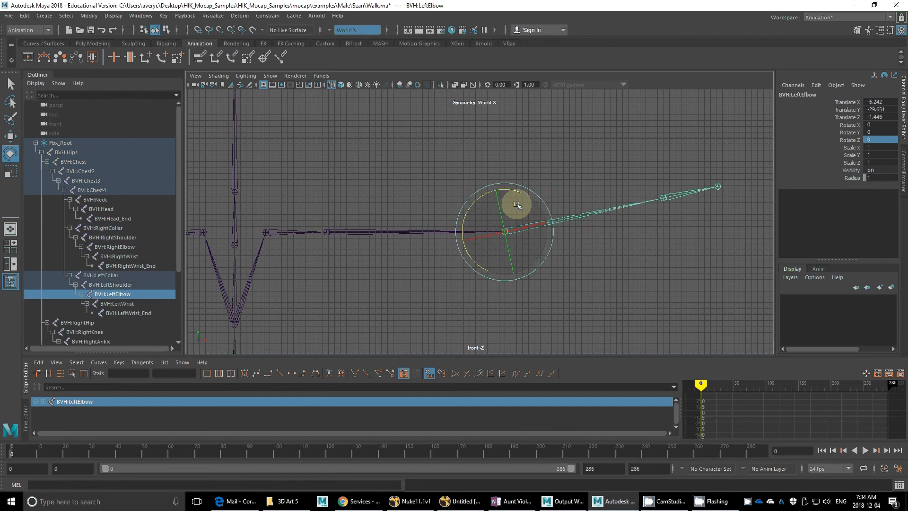
pyautogui.moveTo(517, 204); pyautogui.dragTo(524, 198)
pyautogui.click(875, 140)
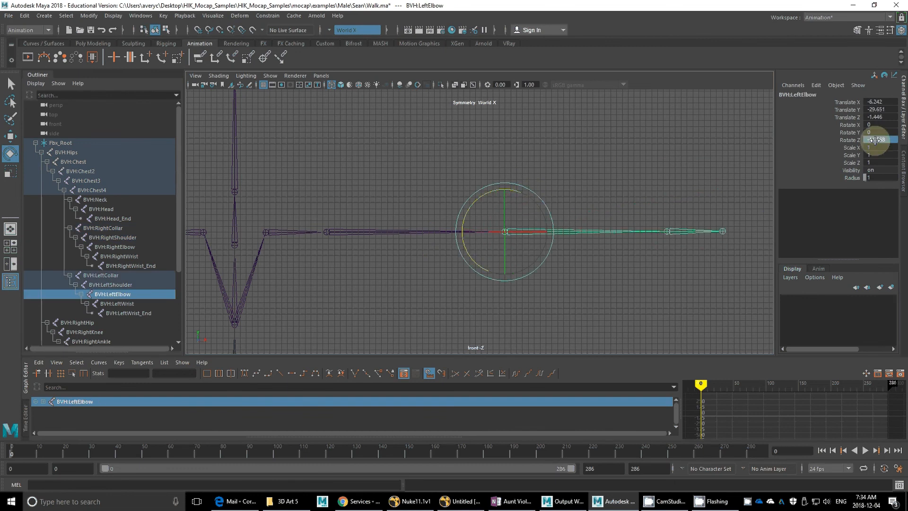
pyautogui.doubleClick(875, 140)
pyautogui.write('-12')
pyautogui.press('Return')
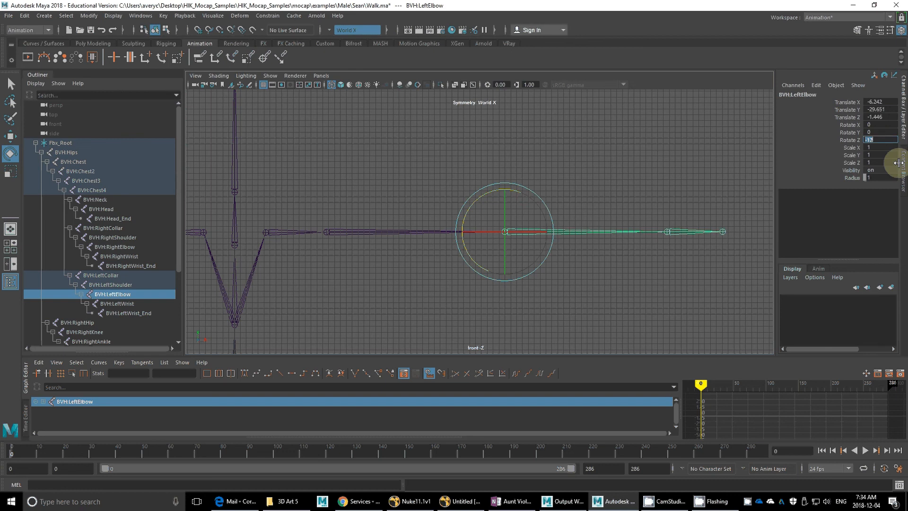
# Step: Align the right forearm with the upper arm by setting the BVH:RightElbow joint's Rotate Z to 12
pyautogui.keyDown('alt'); pyautogui.moveTo(319, 246); pyautogui.dragTo(555, 222, button='middle'); pyautogui.keyUp('alt')
pyautogui.keyDown('alt'); pyautogui.moveTo(247, 230); pyautogui.dragTo(502, 227, button='middle'); pyautogui.keyUp('alt')
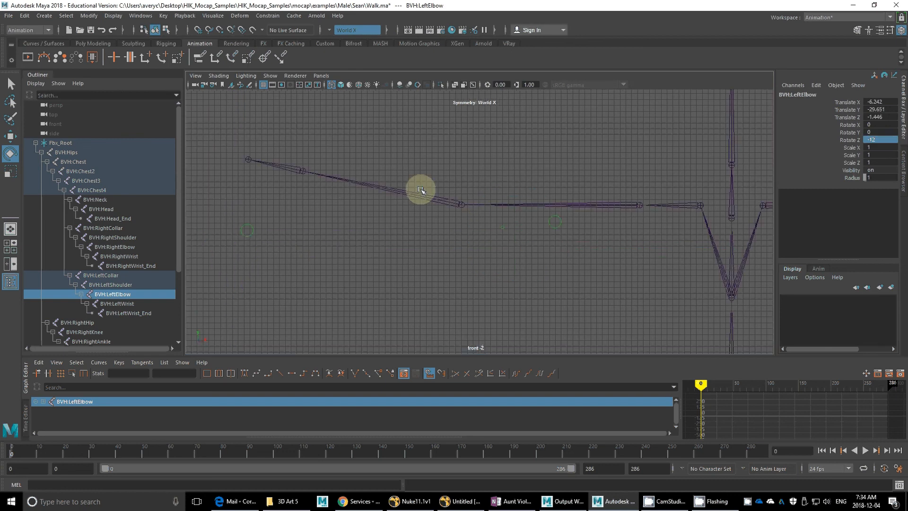
pyautogui.click(421, 190)
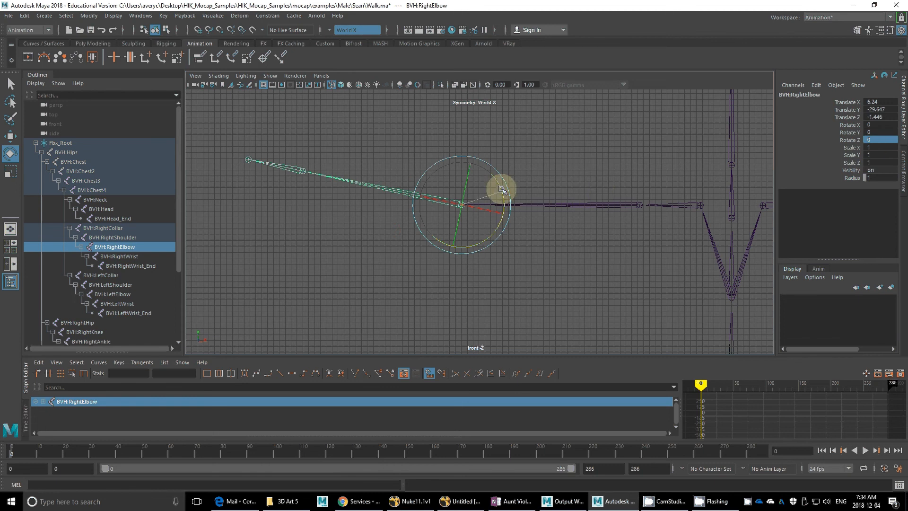
pyautogui.moveTo(502, 189); pyautogui.dragTo(877, 139)
pyautogui.write('12')
pyautogui.press('Return')
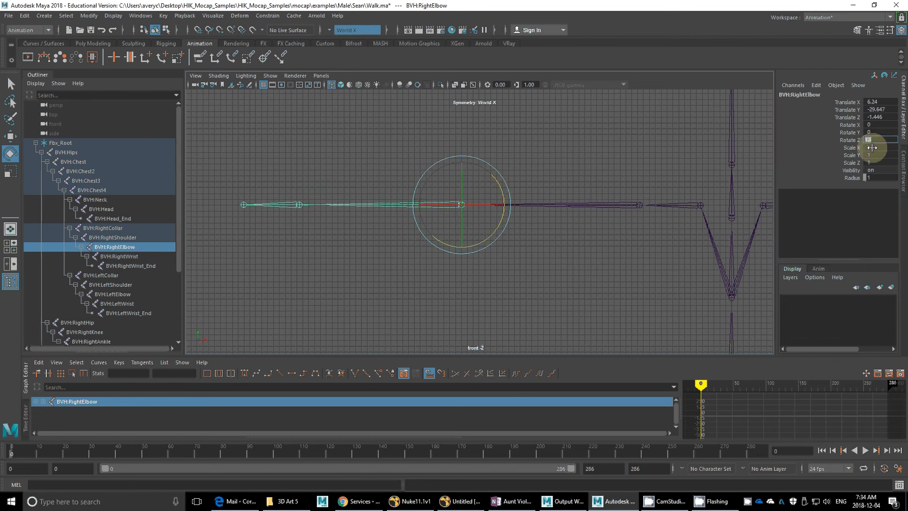
# Step: Examine both arms of the T-pose in the front view and the whole deselected skeleton in the perspective view
pyautogui.scroll(-1, 442, 258)
pyautogui.scroll(-3, 409, 243)
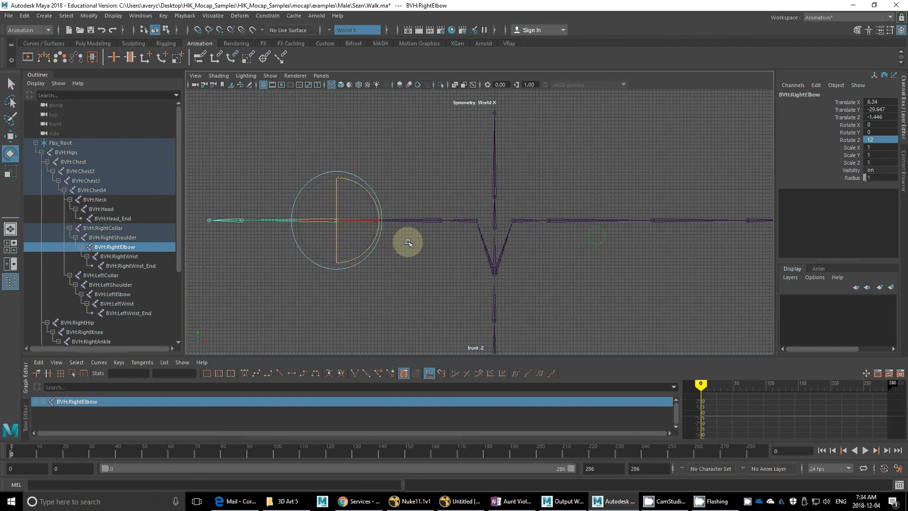
pyautogui.press('space')
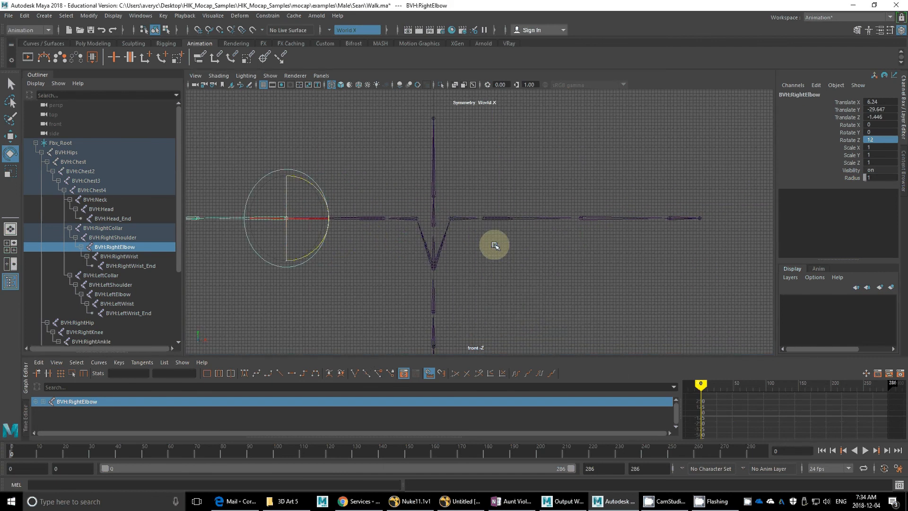
pyautogui.press('space')
pyautogui.moveTo(494, 245); pyautogui.dragTo(456, 231)
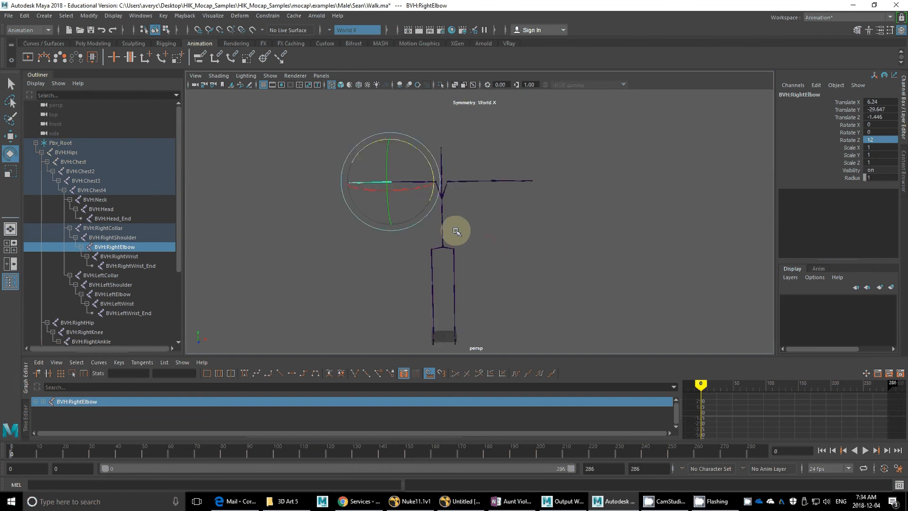
pyautogui.click(456, 231)
pyautogui.keyDown('alt'); pyautogui.moveTo(470, 249); pyautogui.dragTo(478, 219, button='middle'); pyautogui.keyUp('alt')
pyautogui.moveTo(479, 219)
pyautogui.keyDown('alt'); pyautogui.mouseDown()
pyautogui.moveTo(483, 282)
pyautogui.moveTo(480, 232)
pyautogui.mouseUp(); pyautogui.keyUp('alt')
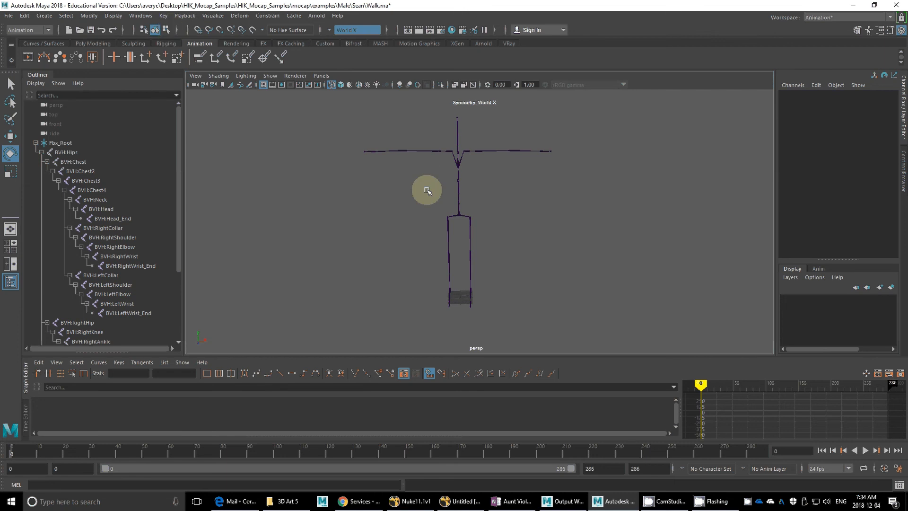
# Step: Save the scene as a new Maya Binary file named Sean_Skeleton_Neutral in the current folder
pyautogui.click(8, 16)
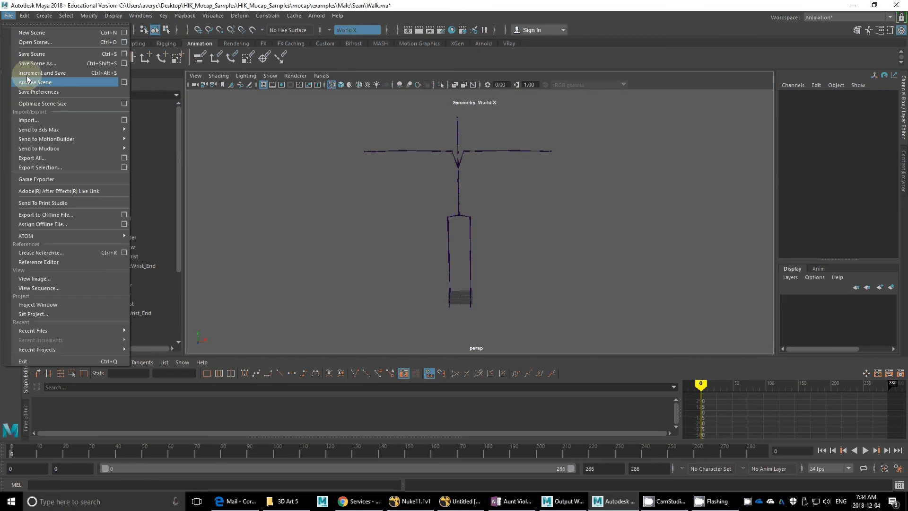
pyautogui.click(36, 64)
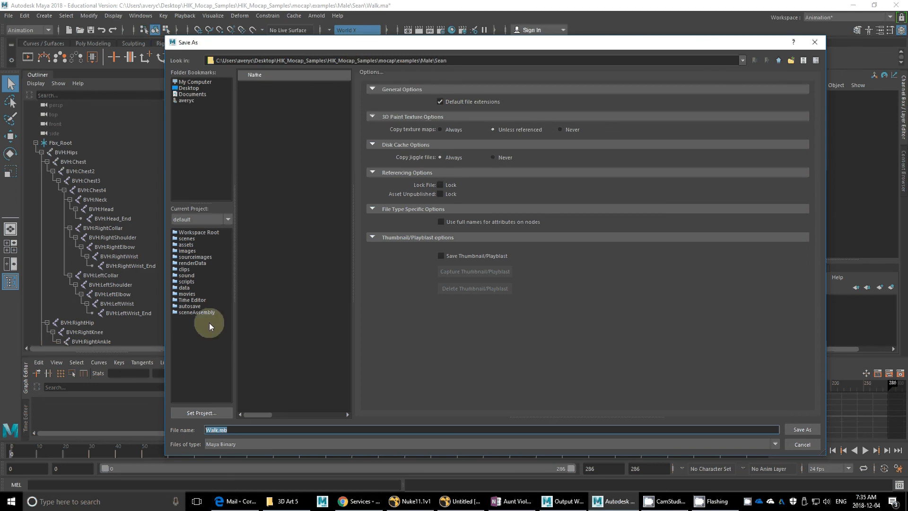
pyautogui.moveTo(216, 429); pyautogui.dragTo(196, 429)
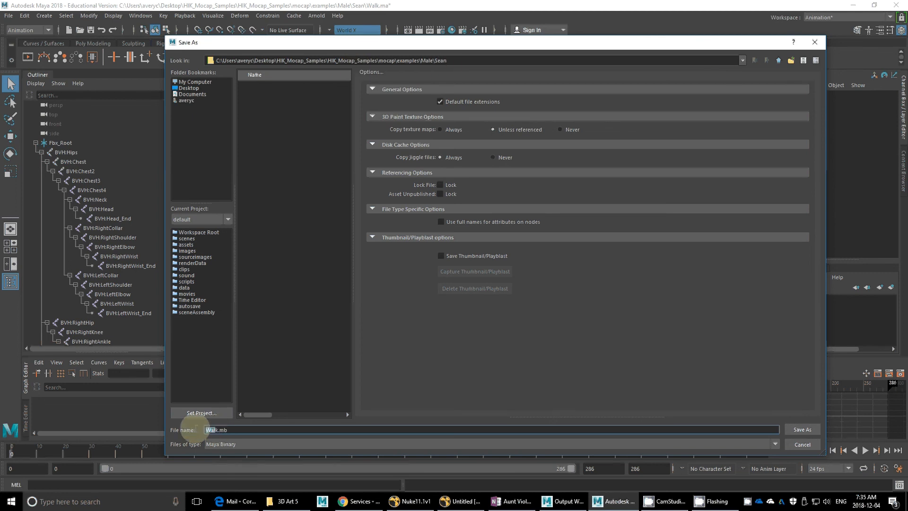
pyautogui.press('BackSpace')
pyautogui.write('Sean_Skeleton_Neutral')
pyautogui.press('Return')
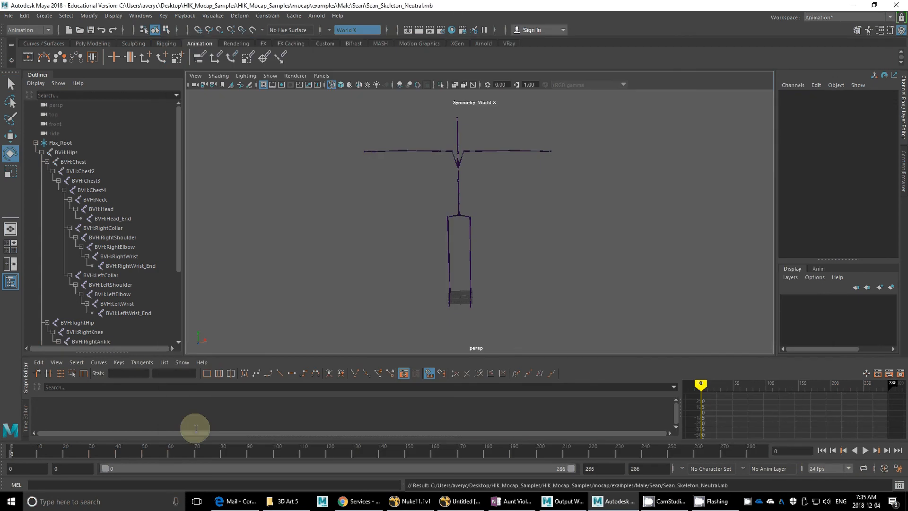
# Step: Switch to the Rigging menu set and open the HumanIK window, enlarged to show all its creation options
pyautogui.keyDown('alt'); pyautogui.moveTo(365, 229); pyautogui.dragTo(372, 226); pyautogui.keyUp('alt')
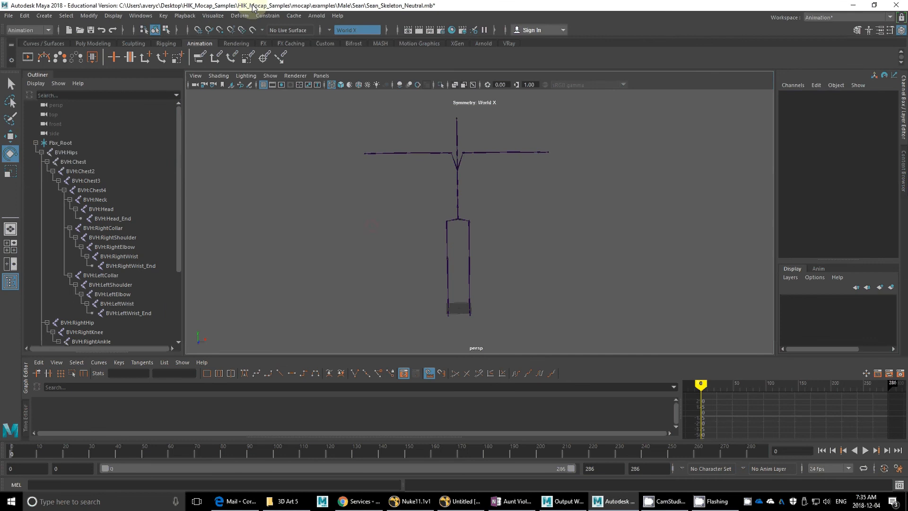
pyautogui.click(28, 29)
pyautogui.click(17, 50)
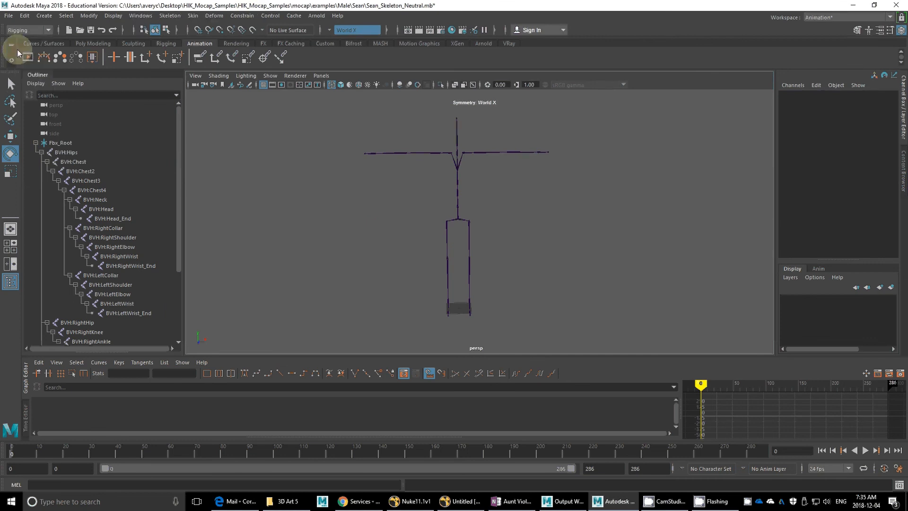
pyautogui.click(169, 15)
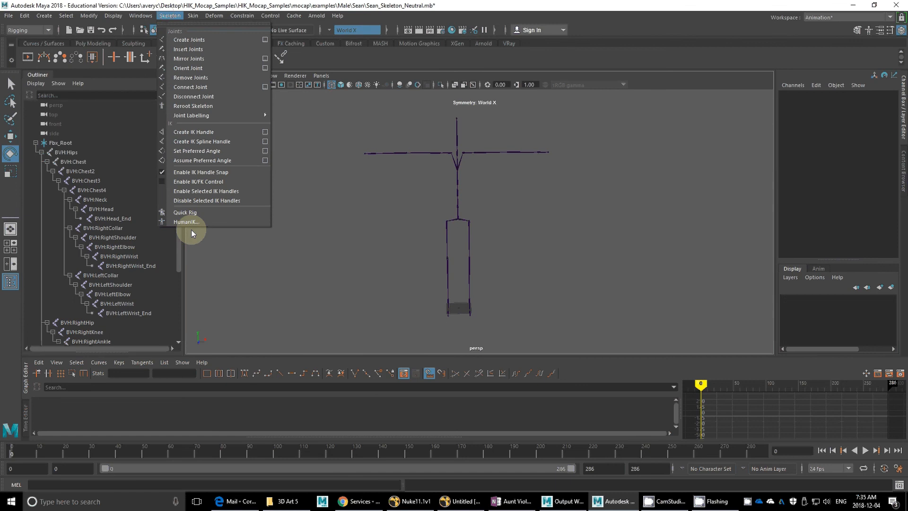
pyautogui.click(203, 222)
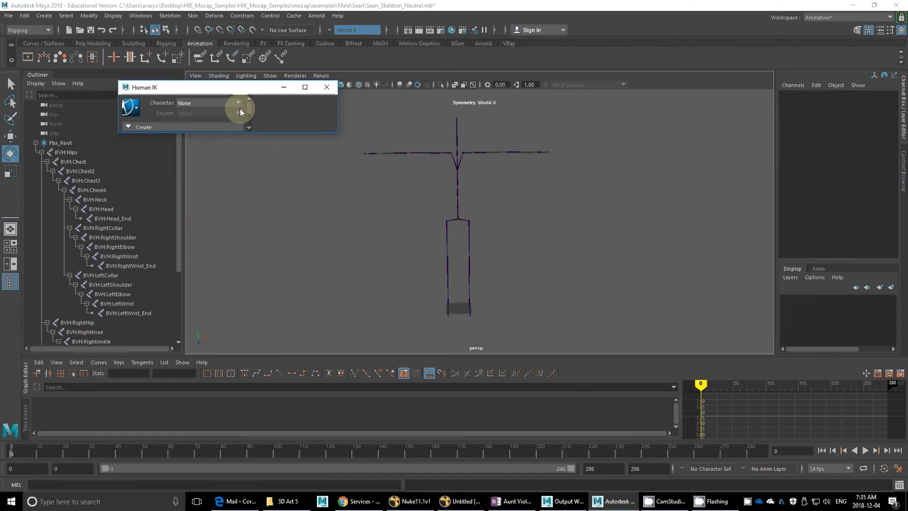
pyautogui.moveTo(247, 133); pyautogui.dragTo(252, 400)
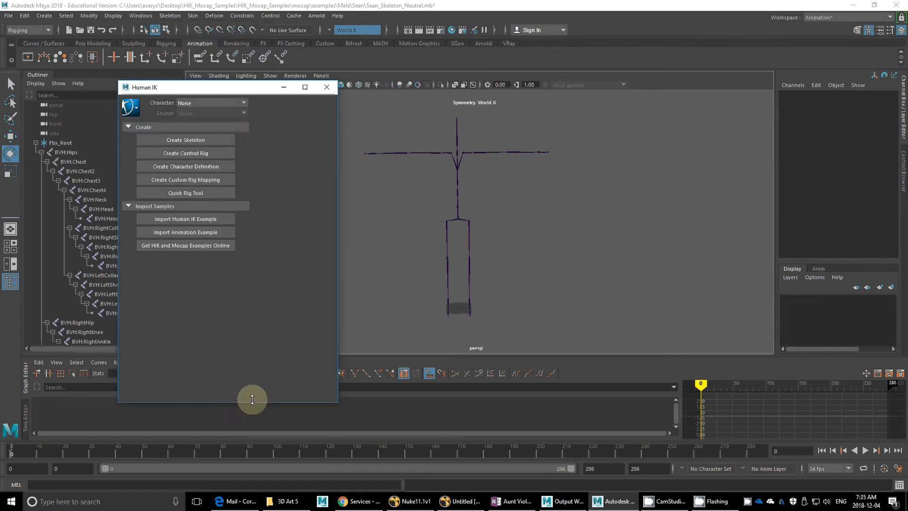
# Step: Dock the Human IK window alongside the Channel Box and narrow it to give the viewport more room
pyautogui.moveTo(239, 88); pyautogui.dragTo(901, 222)
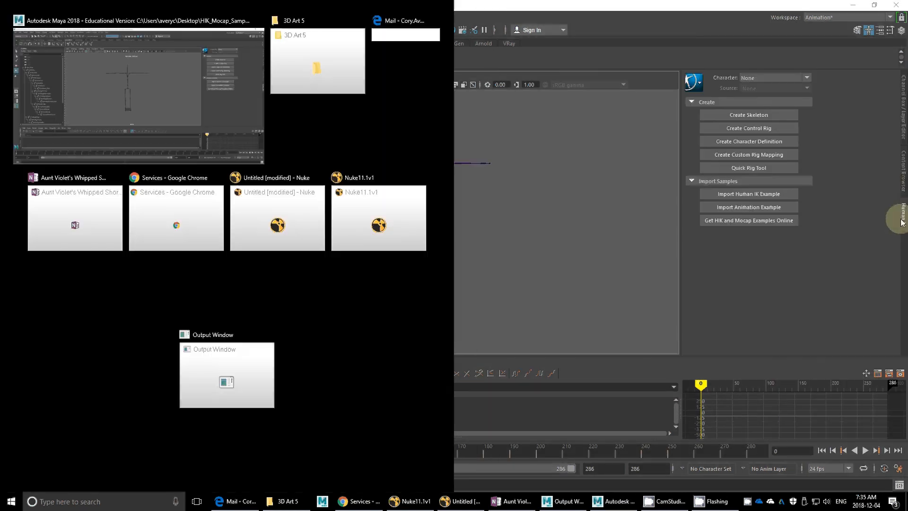
pyautogui.click(678, 9)
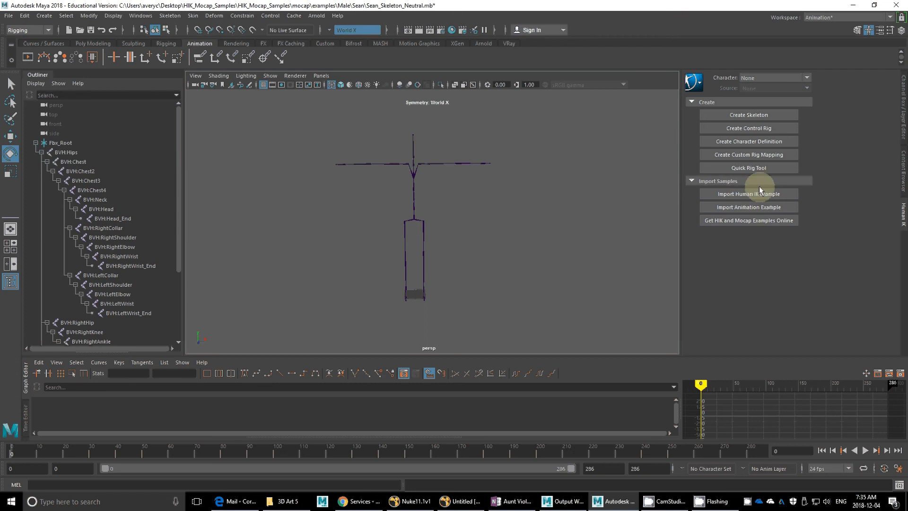
pyautogui.moveTo(681, 229); pyautogui.dragTo(764, 234)
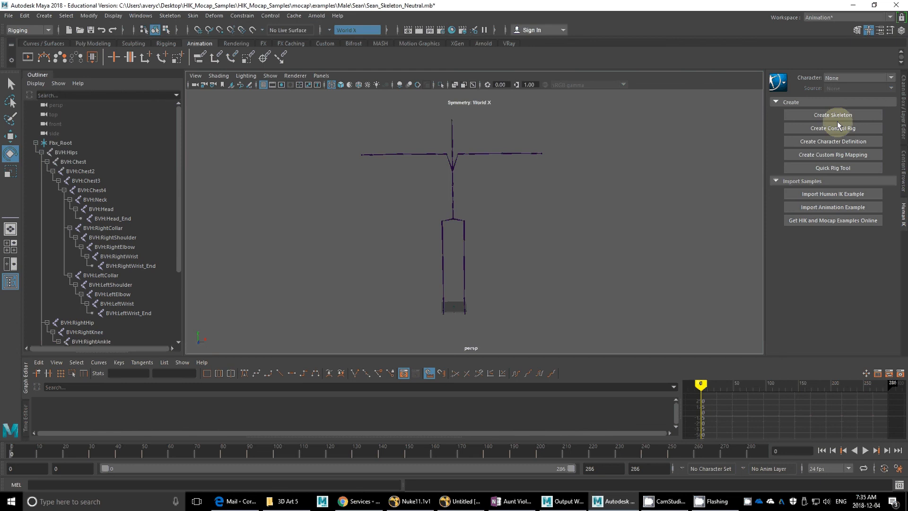
# Step: Create a HumanIK character definition and resize the layout so the body diagram and bone details are fully shown
pyautogui.click(842, 142)
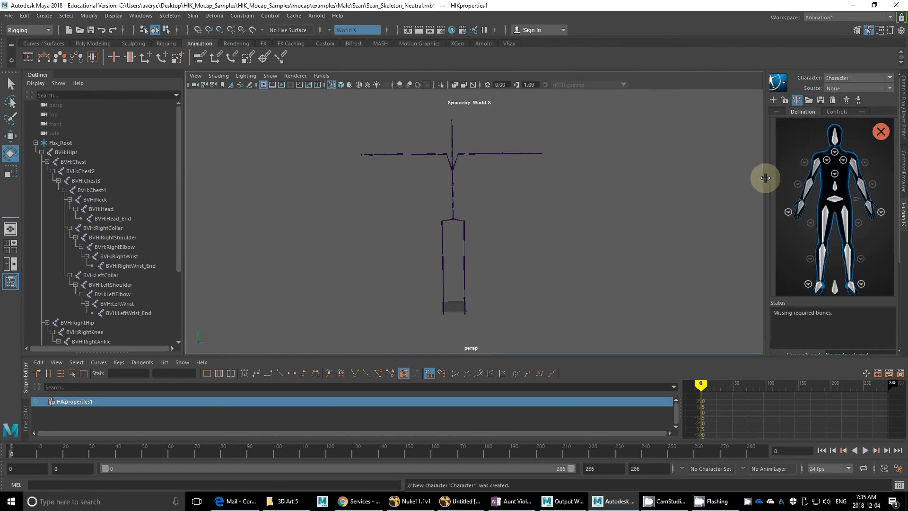
pyautogui.moveTo(766, 178); pyautogui.dragTo(760, 190)
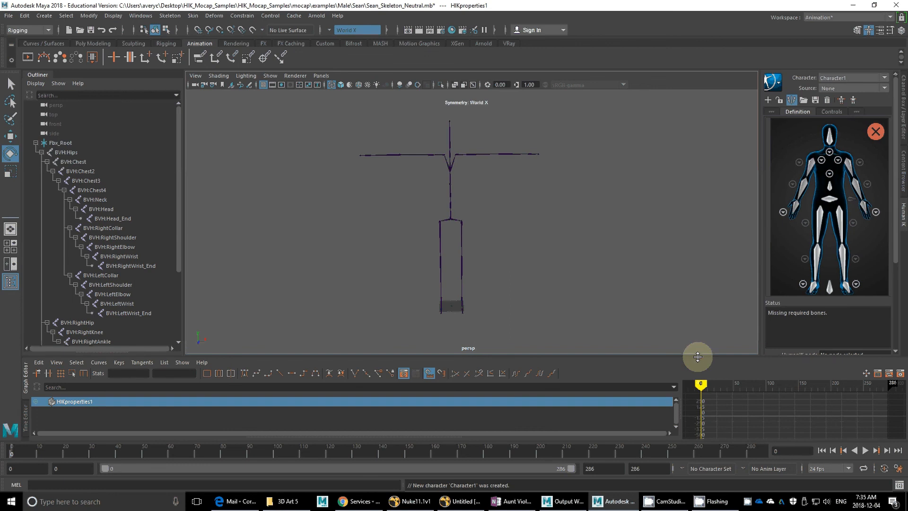
pyautogui.moveTo(698, 357); pyautogui.dragTo(686, 421)
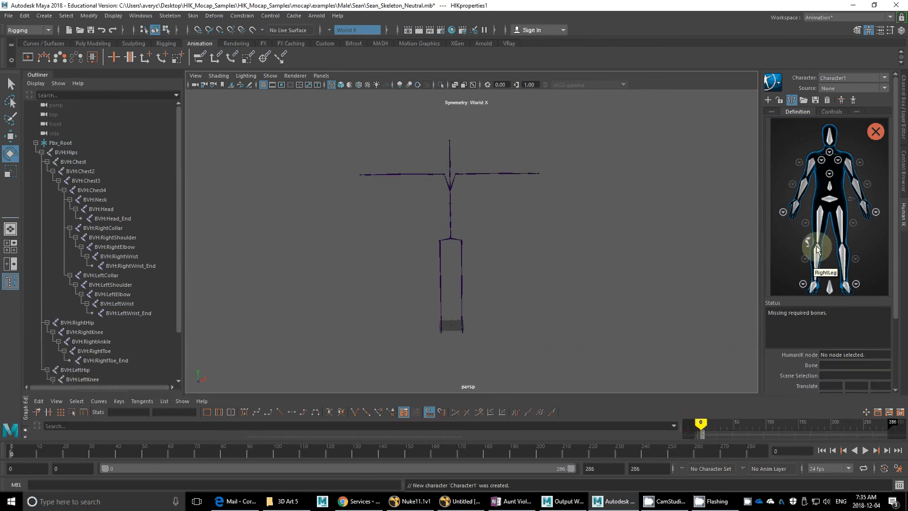
# Step: Map the HumanIK Hips node to BVH:Hips and the LeftUpLeg node to BVH:LeftHip
pyautogui.keyDown('alt'); pyautogui.moveTo(547, 299); pyautogui.dragTo(540, 290); pyautogui.keyUp('alt')
pyautogui.keyDown('alt'); pyautogui.moveTo(540, 290); pyautogui.dragTo(566, 300, button='right'); pyautogui.keyUp('alt')
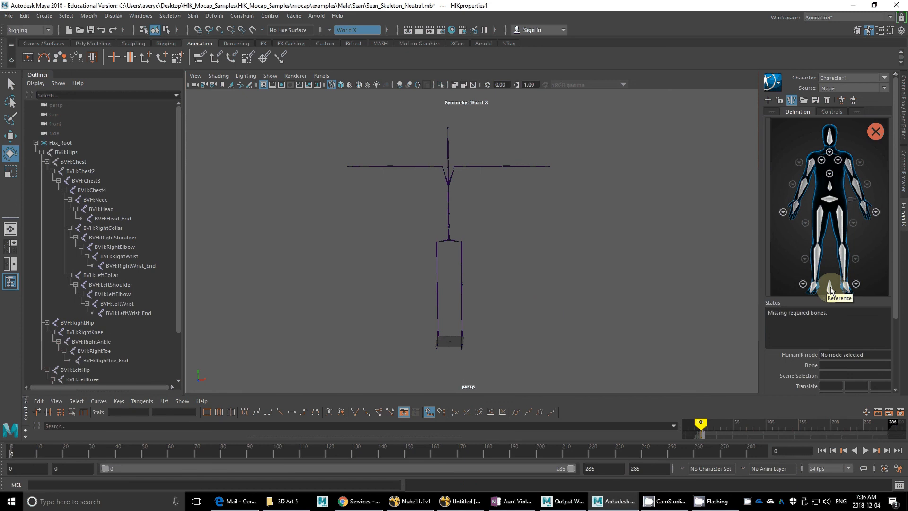
pyautogui.click(832, 201)
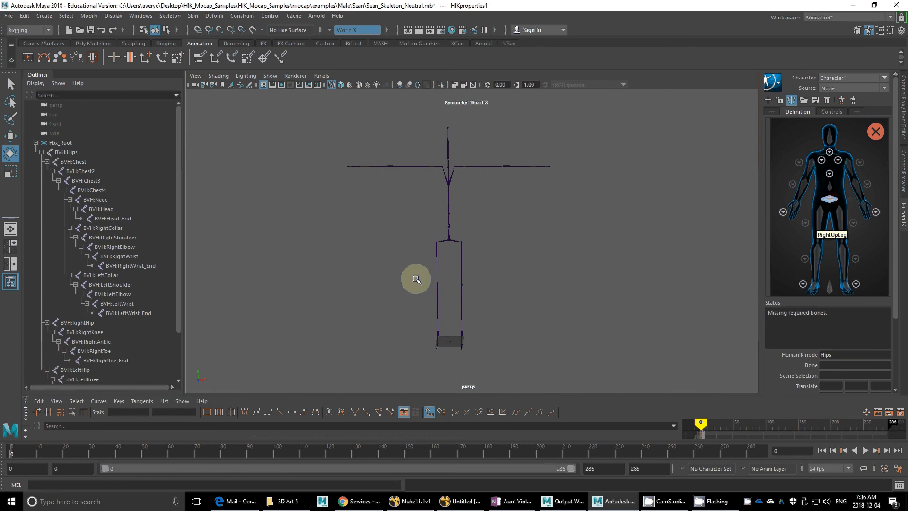
pyautogui.click(448, 240)
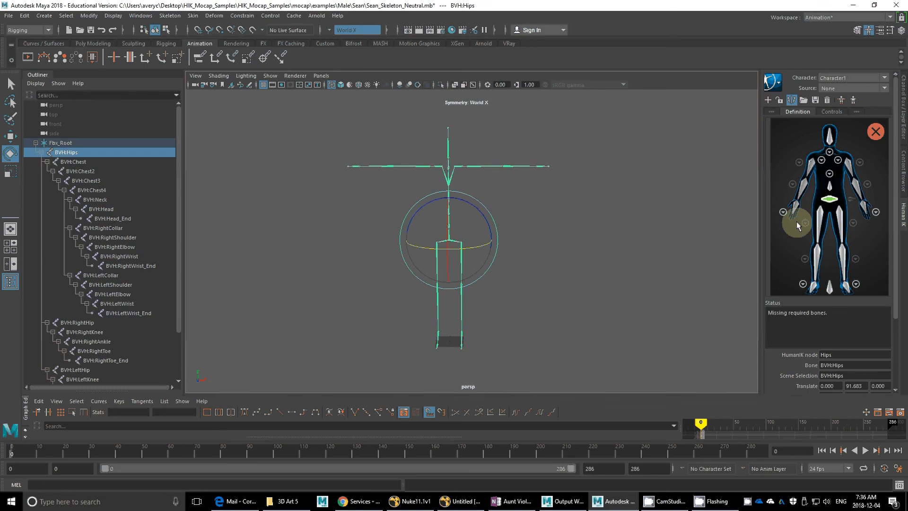
pyautogui.click(820, 225)
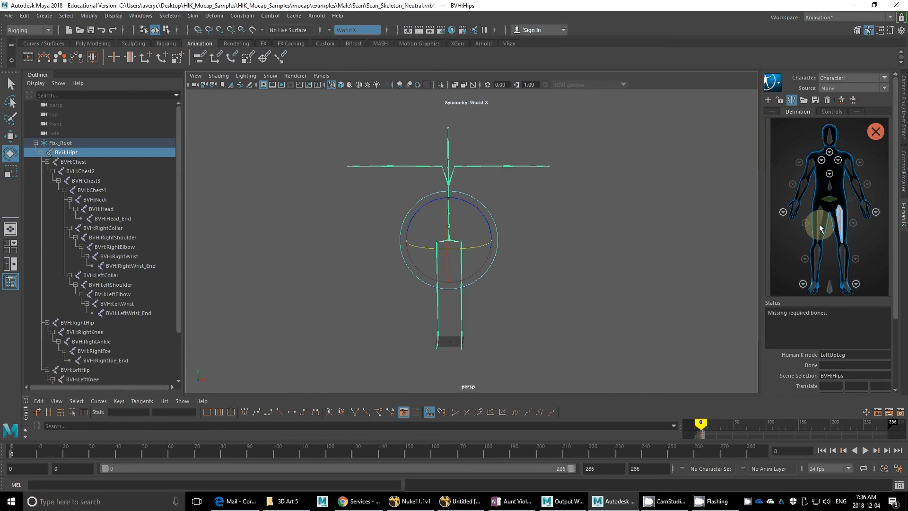
pyautogui.press('q')
pyautogui.click(461, 259)
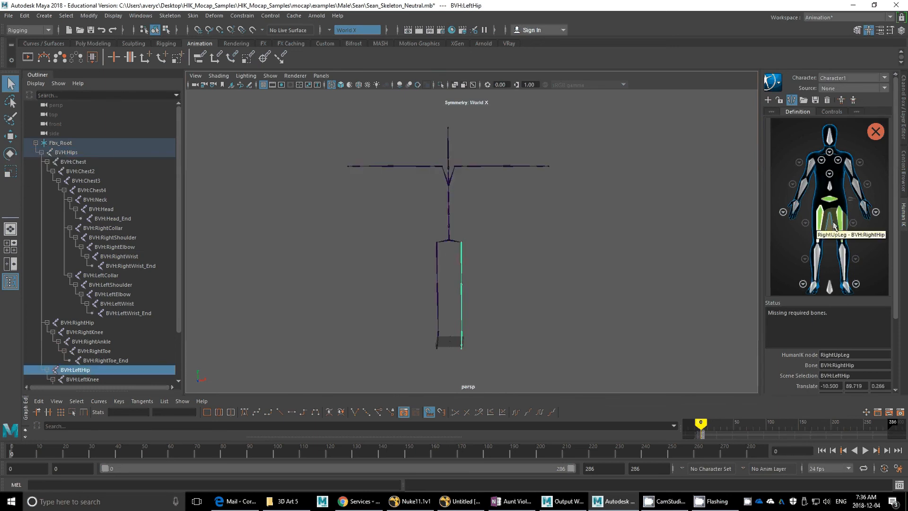
# Step: Map the LeftLeg node to BVH:LeftKnee and the LeftFoot node to BVH:LeftAnkle
pyautogui.click(843, 255)
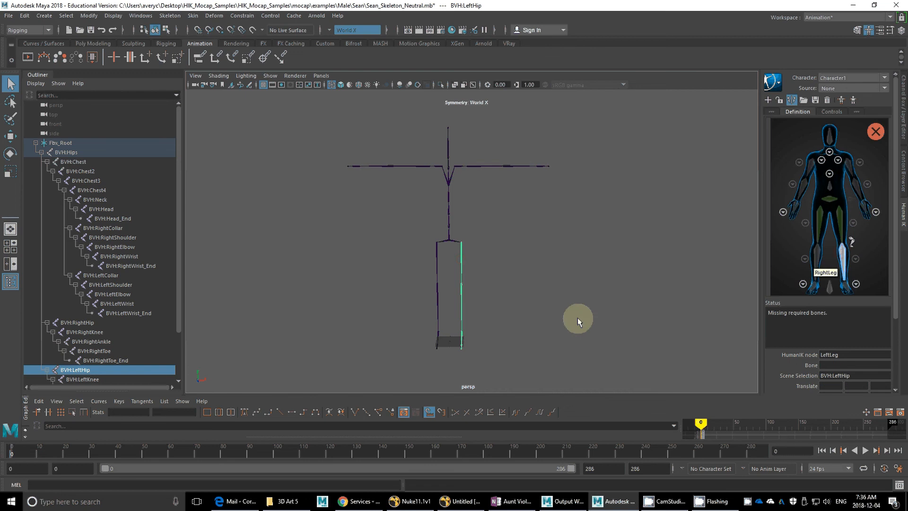
pyautogui.click(461, 299)
pyautogui.click(880, 282)
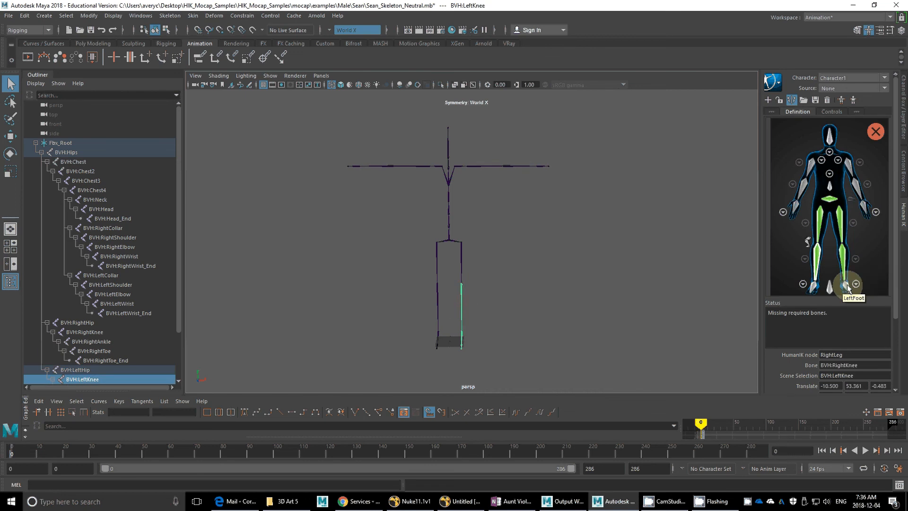
pyautogui.click(462, 340)
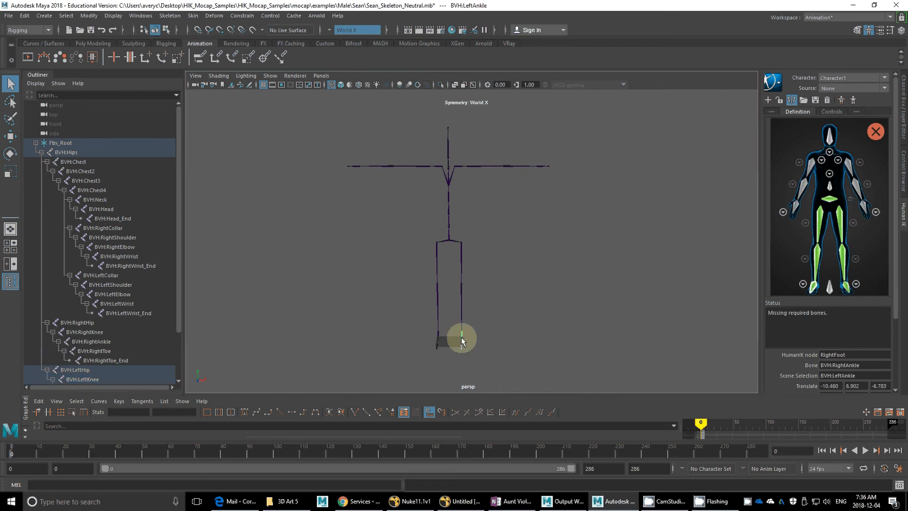
# Step: Map the Reference node to the Fbx_Root locator and the Spine node to BVH:Chest
pyautogui.click(830, 288)
pyautogui.click(402, 369)
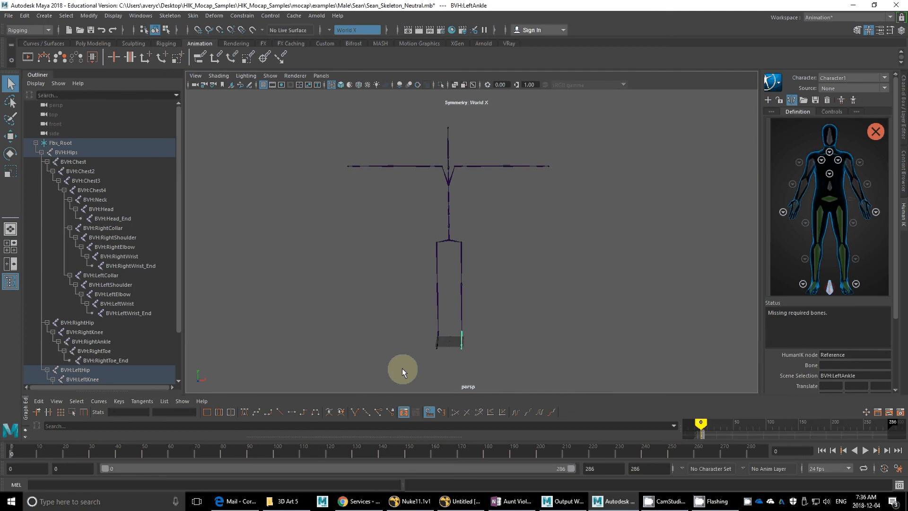
pyautogui.click(449, 341)
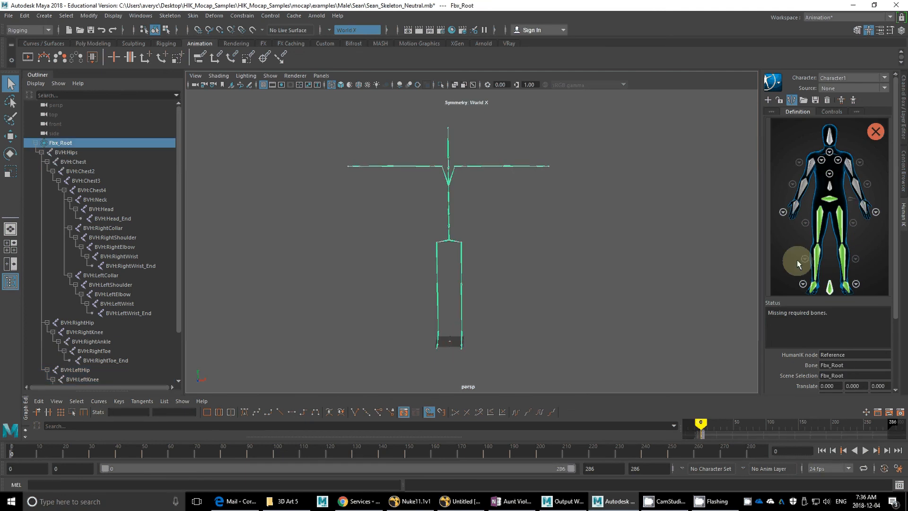
pyautogui.click(832, 189)
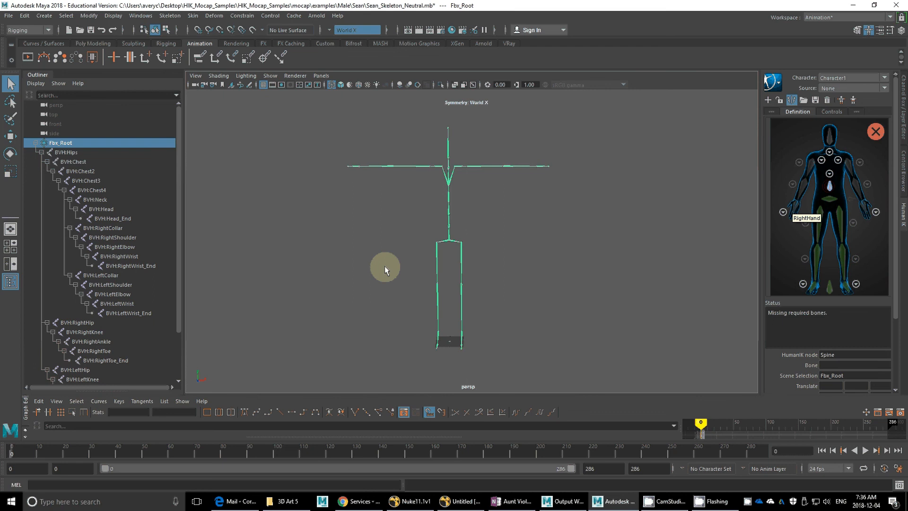
pyautogui.click(448, 222)
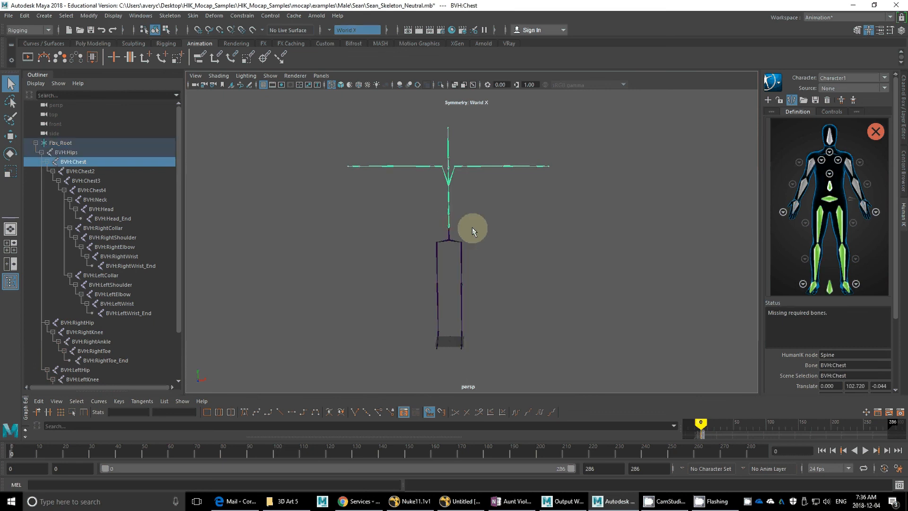
# Step: Map LeftArm, LeftForeArm and LeftHand to BVH:LeftShoulder, BVH:LeftElbow and BVH:LeftWrist, and Head to BVH:Head
pyautogui.click(855, 167)
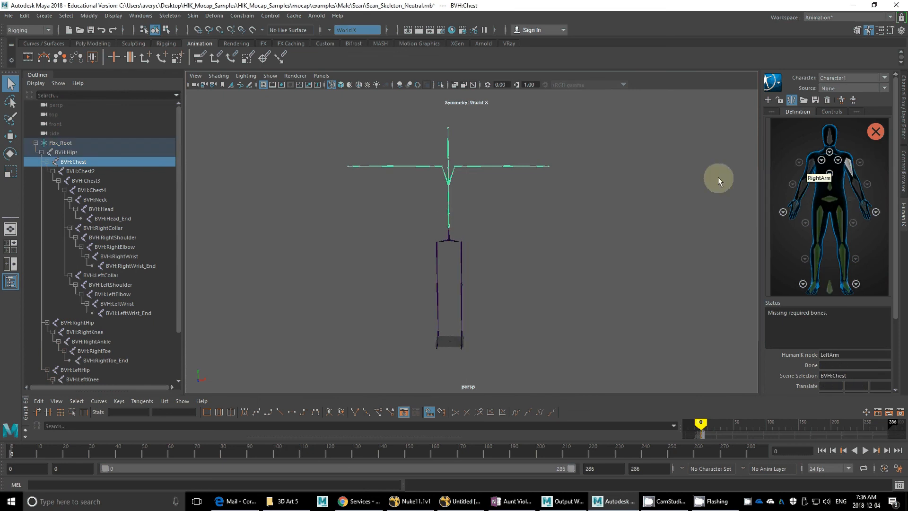
pyautogui.click(477, 168)
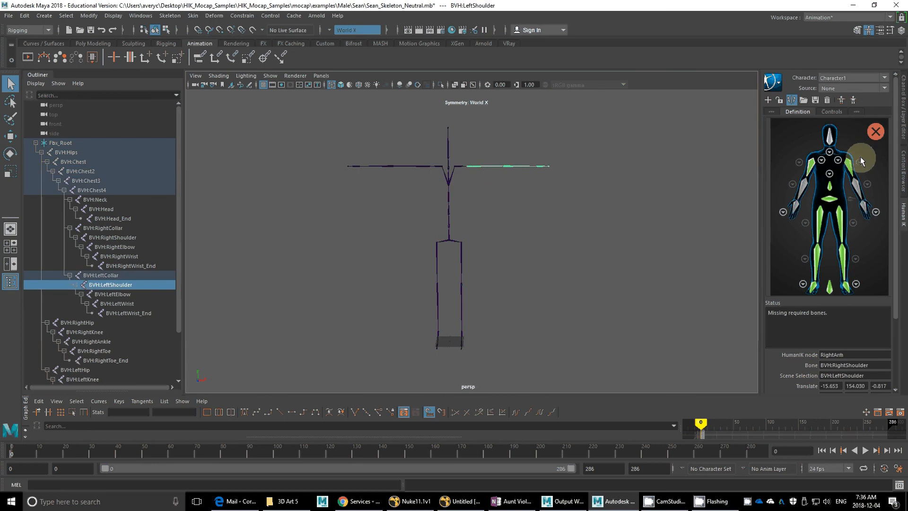
pyautogui.click(858, 192)
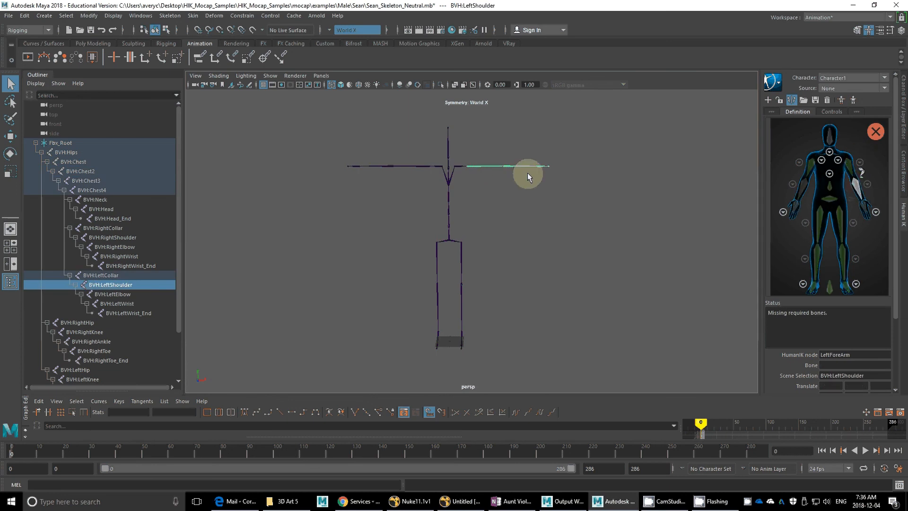
pyautogui.click(529, 178)
pyautogui.click(865, 207)
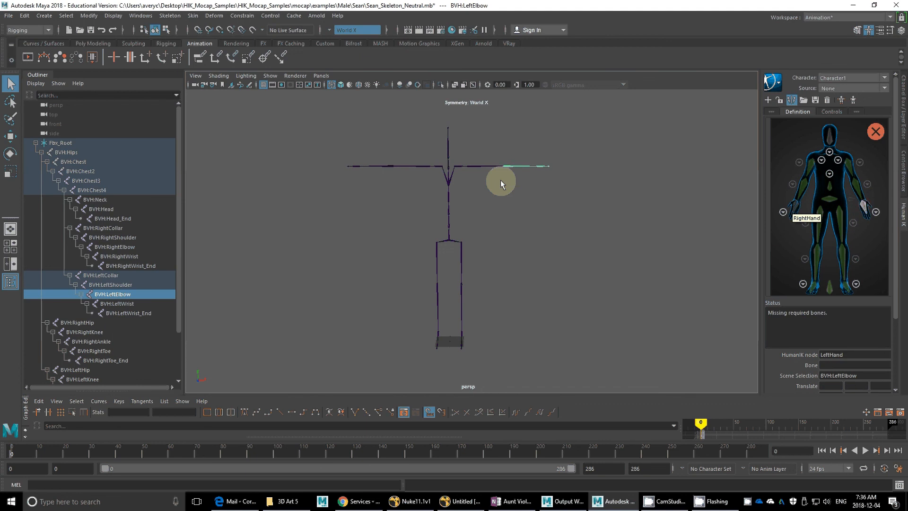
pyautogui.click(538, 167)
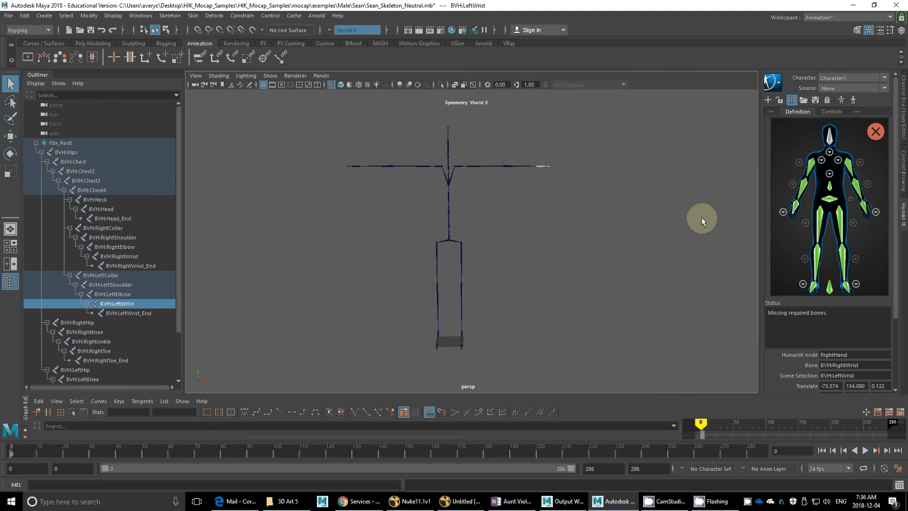
pyautogui.click(830, 140)
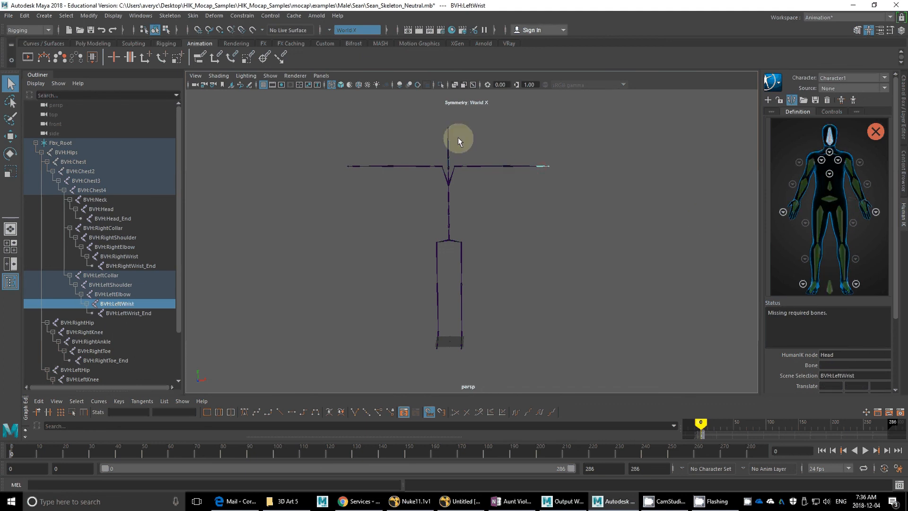
pyautogui.click(458, 137)
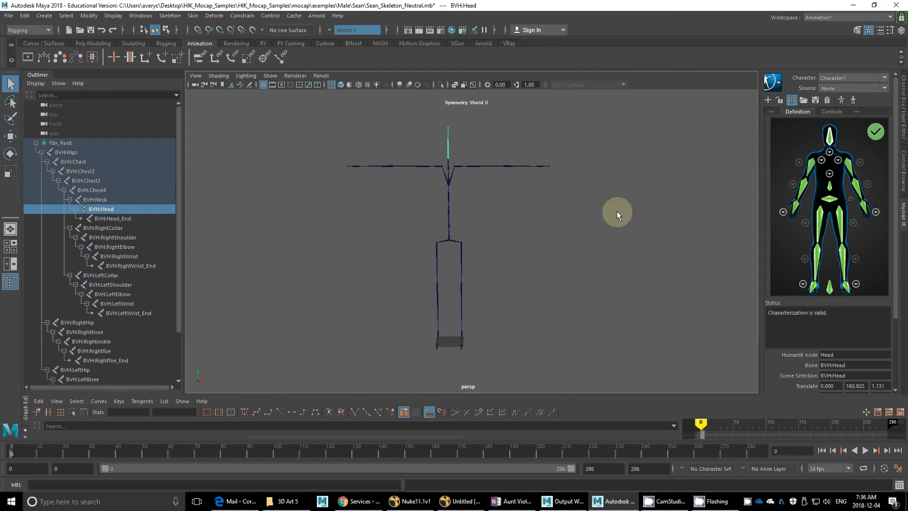
# Step: In the detailed spine view, map Spine1, Spine2 and Spine3 to BVH:Chest2, BVH:Chest3 and BVH:Chest4
pyautogui.click(823, 172)
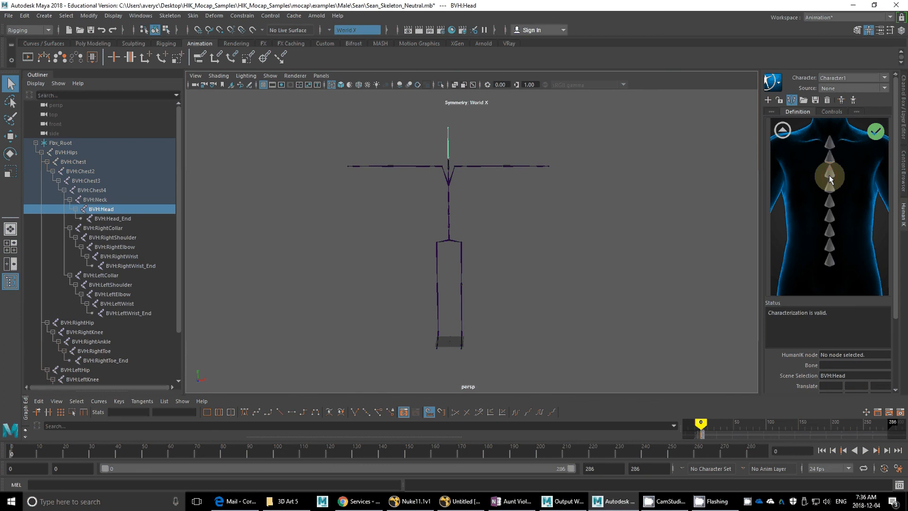
pyautogui.click(824, 257)
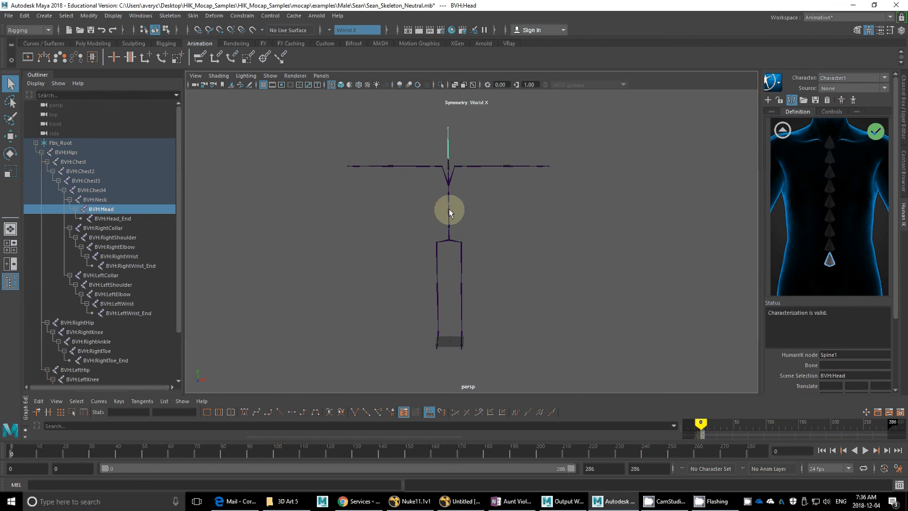
pyautogui.click(449, 213)
pyautogui.click(828, 247)
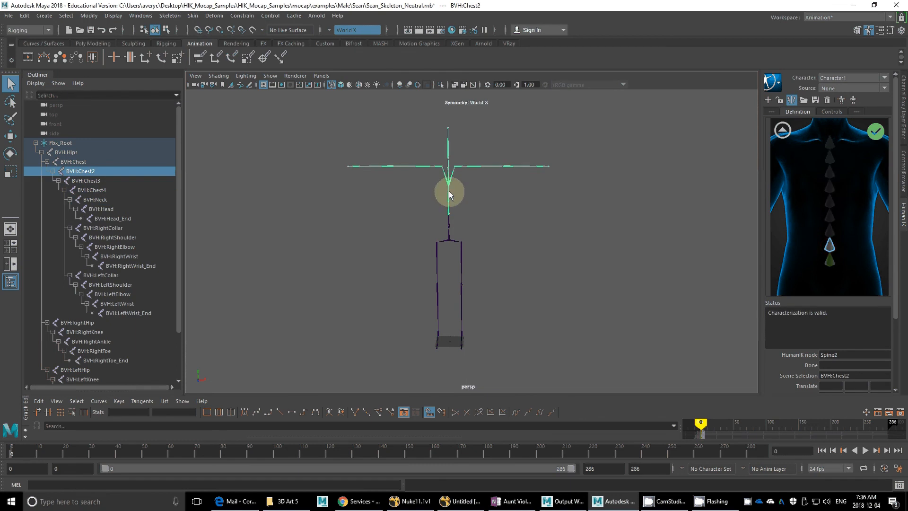
pyautogui.click(449, 194)
pyautogui.click(829, 233)
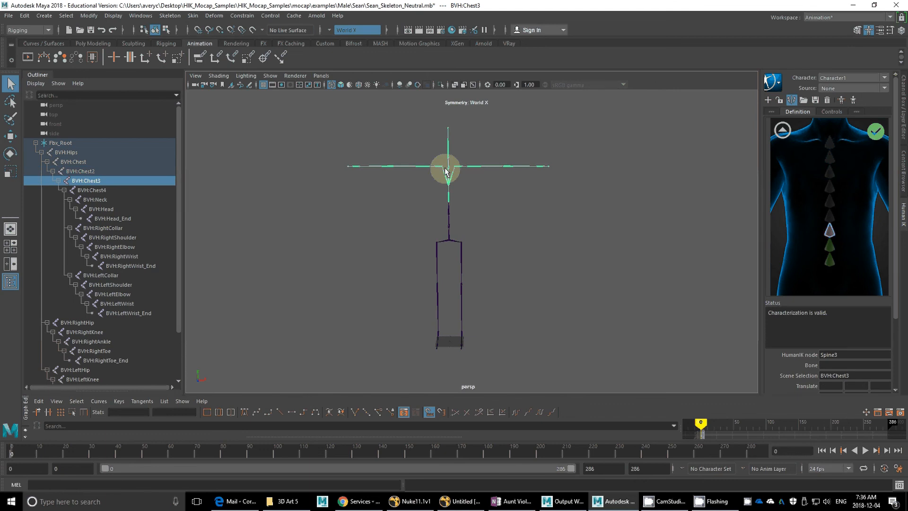
pyautogui.click(449, 183)
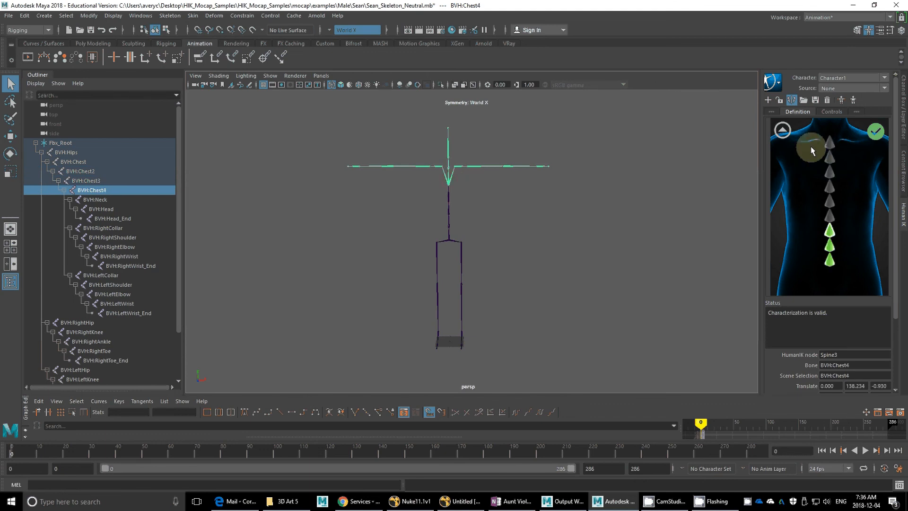
# Step: Return to the full body diagram and map the RightShoulder node to BVH:RightCollar in the right shoulder view
pyautogui.click(787, 132)
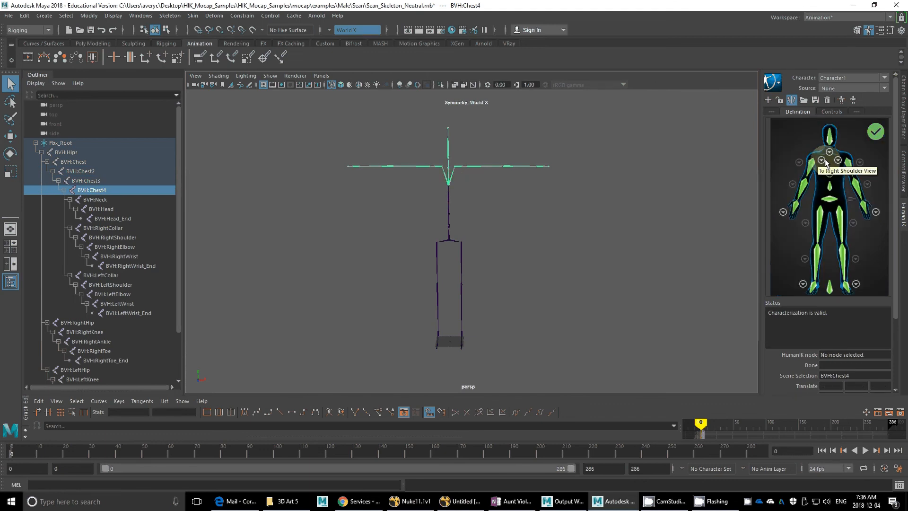
pyautogui.scroll(3, 806, 157)
pyautogui.click(842, 208)
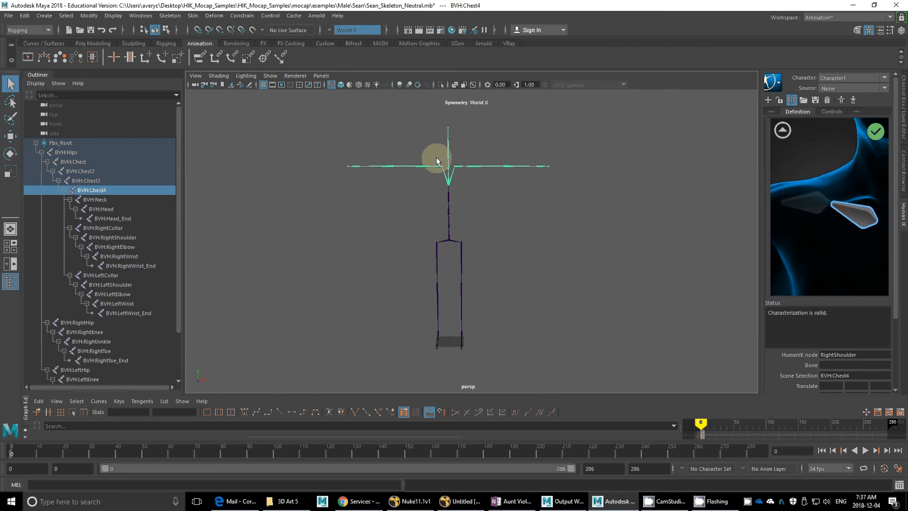
pyautogui.click(437, 170)
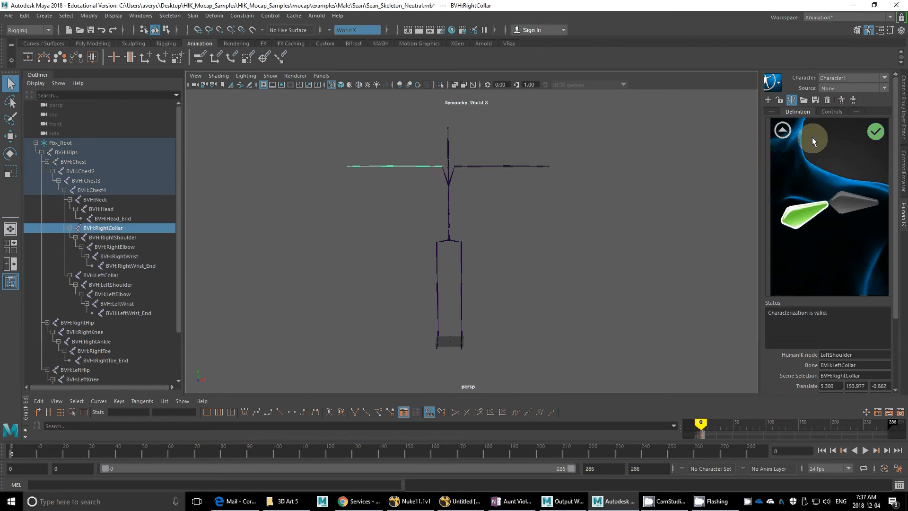
# Step: Map the Neck node to BVH:Neck in the detailed neck view and return to the full body diagram
pyautogui.scroll(-3, 812, 138)
pyautogui.scroll(3, 823, 181)
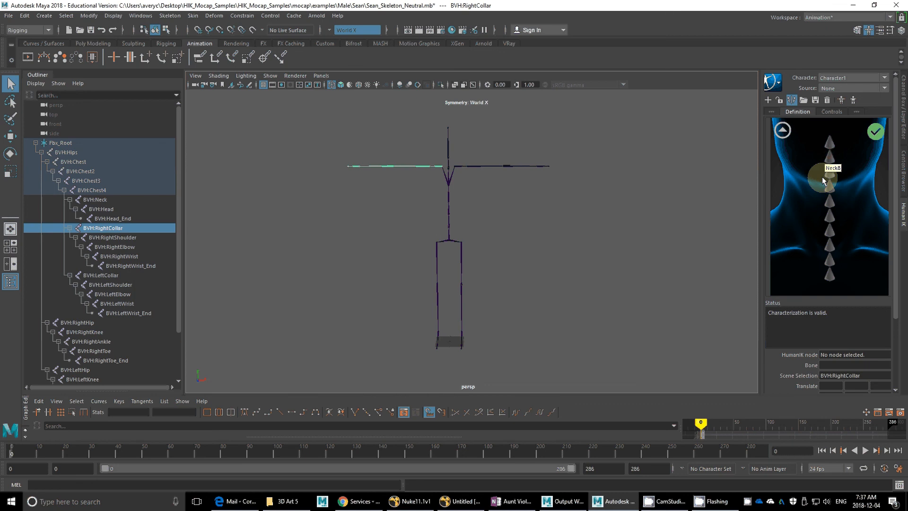
pyautogui.click(829, 276)
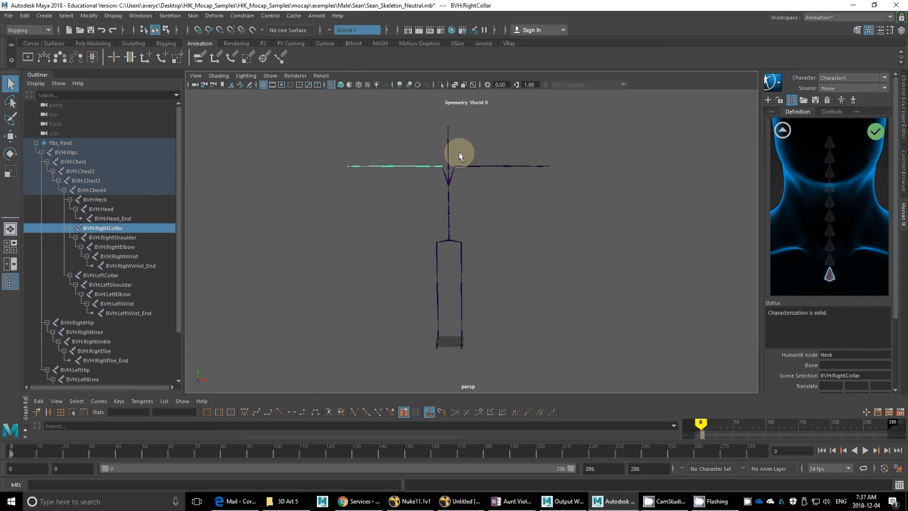
pyautogui.click(449, 163)
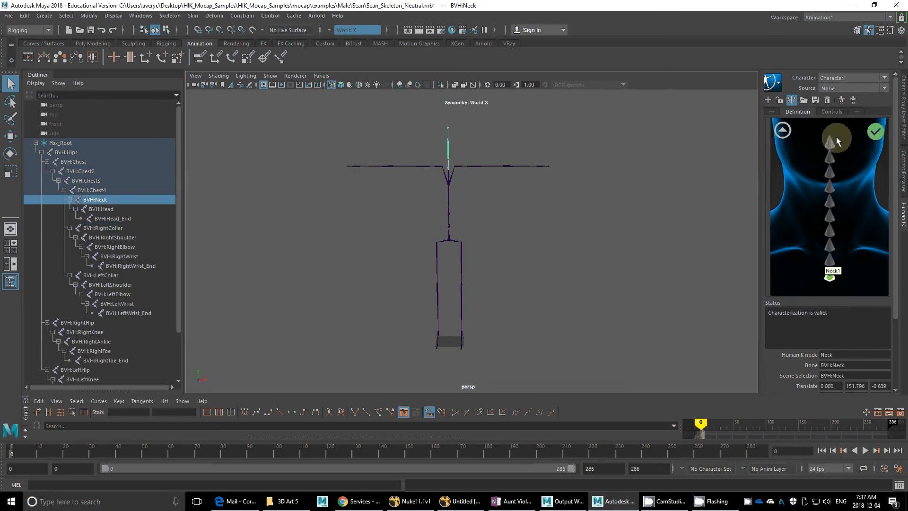
pyautogui.click(836, 137)
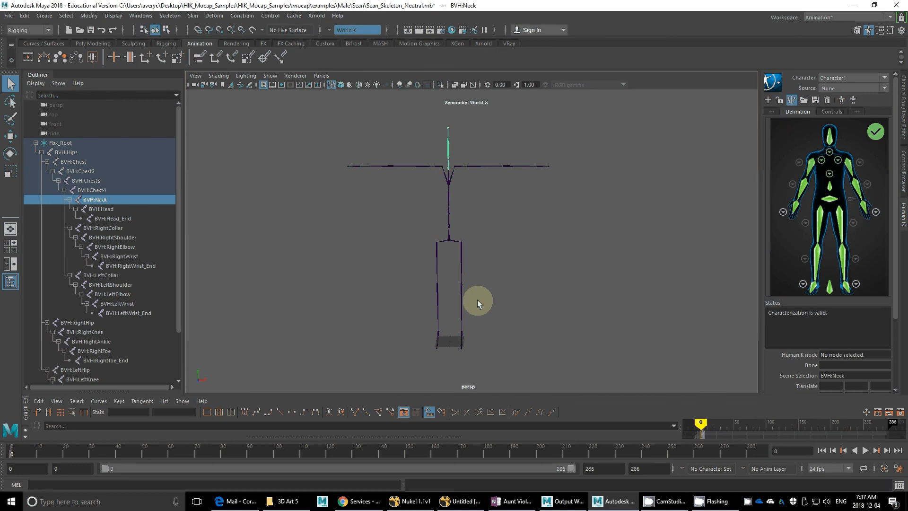
# Step: In the left foot view, map LeftToeBase to BVH:LeftToe, then check the right foot's RightToeBase mapping and return to the full body
pyautogui.keyDown('alt'); pyautogui.moveTo(490, 309); pyautogui.dragTo(890, 380); pyautogui.keyUp('alt')
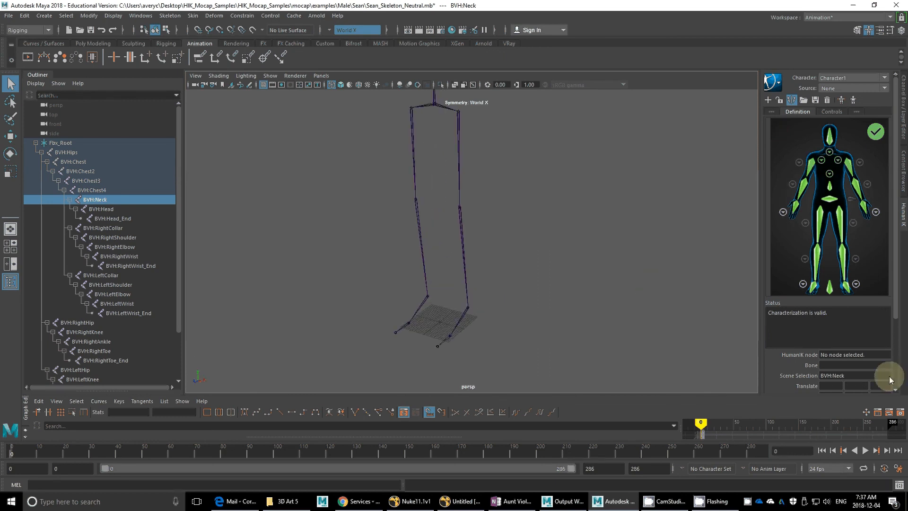
pyautogui.click(856, 284)
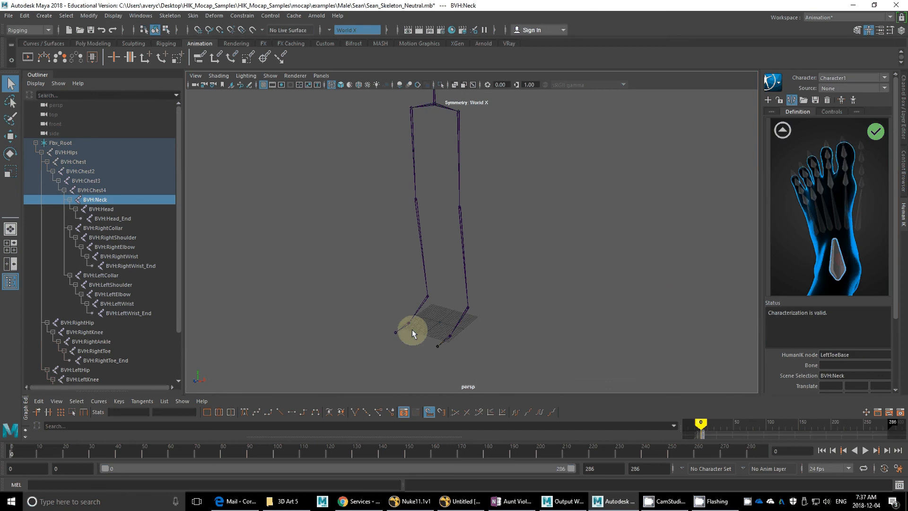
pyautogui.click(442, 339)
pyautogui.click(855, 240)
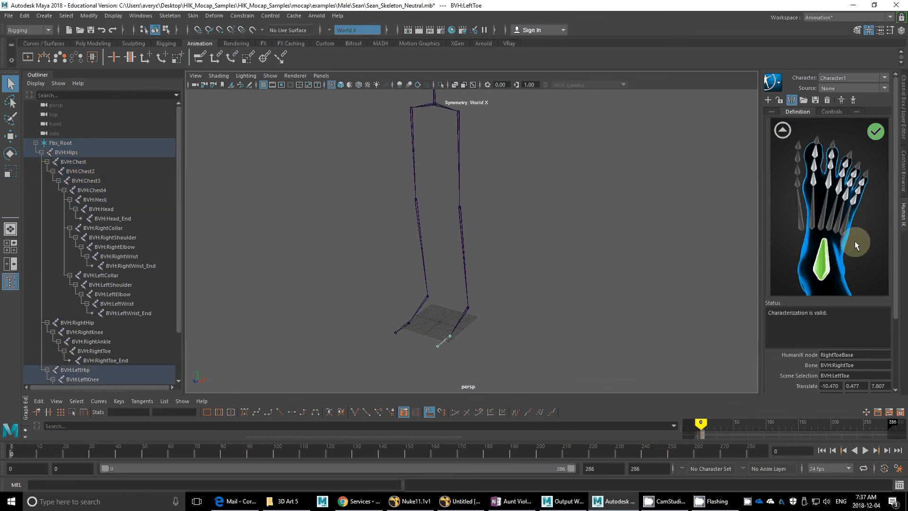
pyautogui.click(783, 130)
# Step: Lock the HumanIK character definition once all the skeleton's joints are mapped
pyautogui.scroll(-2, 404, 260)
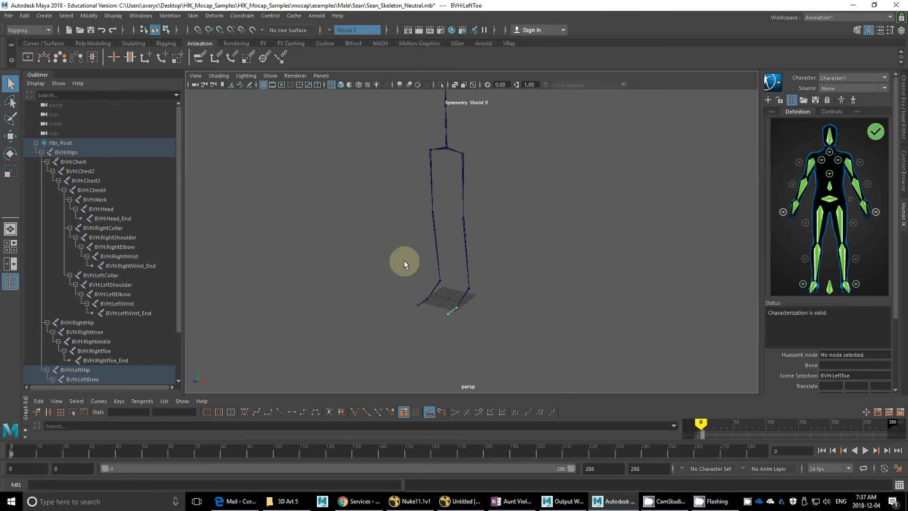
pyautogui.keyDown('alt'); pyautogui.moveTo(404, 260); pyautogui.dragTo(359, 255, button='right'); pyautogui.keyUp('alt')
pyautogui.keyDown('alt'); pyautogui.moveTo(363, 279); pyautogui.dragTo(398, 274); pyautogui.keyUp('alt')
pyautogui.keyDown('alt'); pyautogui.moveTo(398, 275); pyautogui.dragTo(478, 301, button='right'); pyautogui.keyUp('alt')
pyautogui.keyDown('alt'); pyautogui.moveTo(478, 301); pyautogui.dragTo(486, 301); pyautogui.keyUp('alt')
pyautogui.keyDown('alt'); pyautogui.moveTo(486, 302); pyautogui.dragTo(490, 316, button='middle'); pyautogui.keyUp('alt')
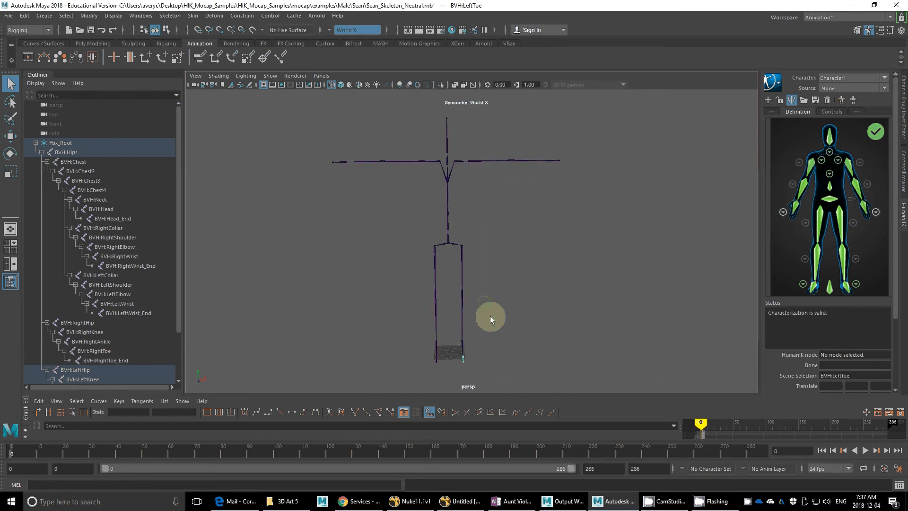
pyautogui.click(780, 99)
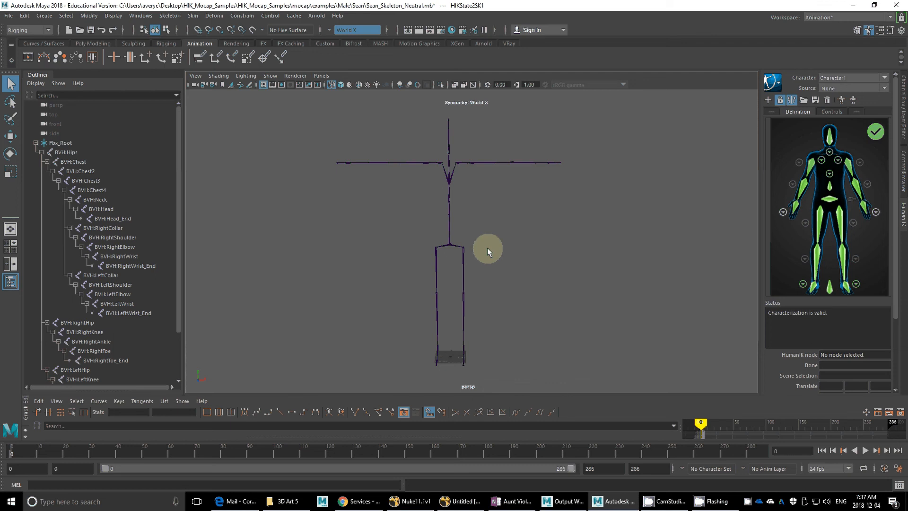
pyautogui.moveTo(488, 248)
pyautogui.keyDown('alt'); pyautogui.mouseDown()
pyautogui.moveTo(466, 254)
pyautogui.moveTo(493, 250)
pyautogui.mouseUp(); pyautogui.keyUp('alt')
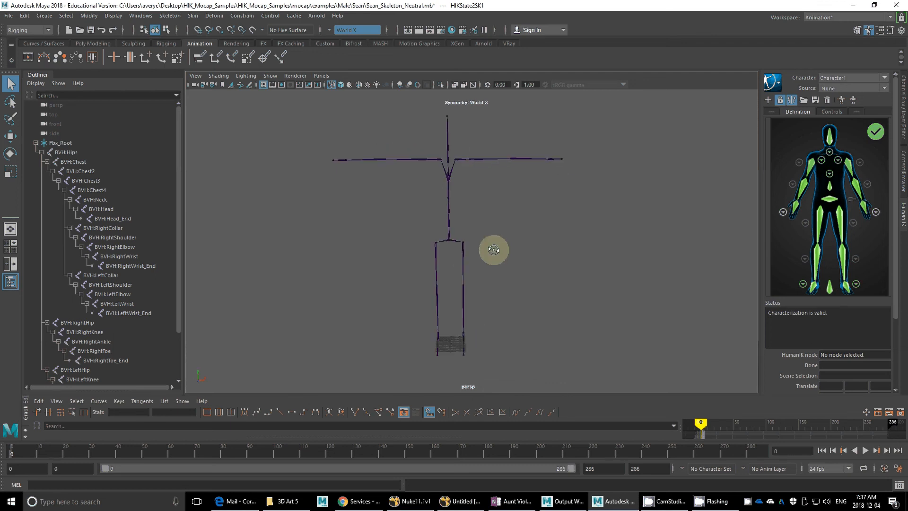
# Step: Rename the HumanIK character Character1 as Sean
pyautogui.click(778, 85)
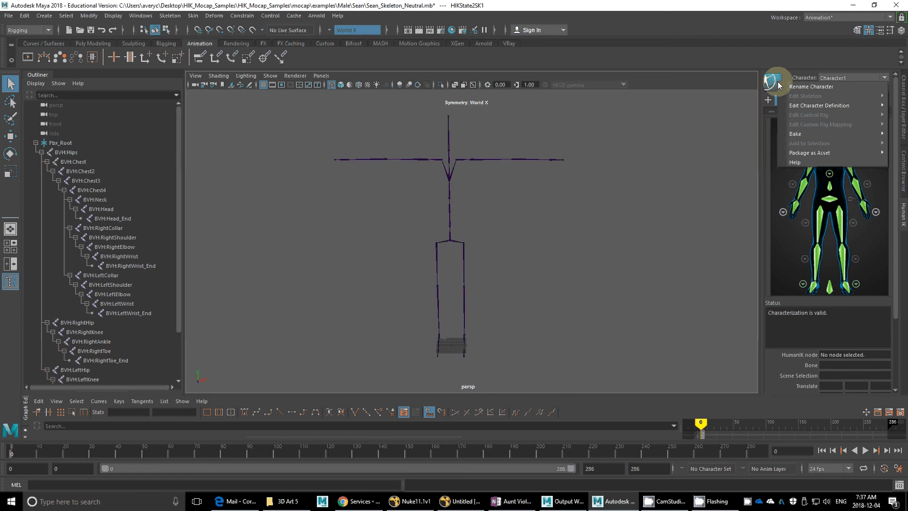
pyautogui.click(802, 86)
pyautogui.moveTo(468, 221); pyautogui.dragTo(686, 187)
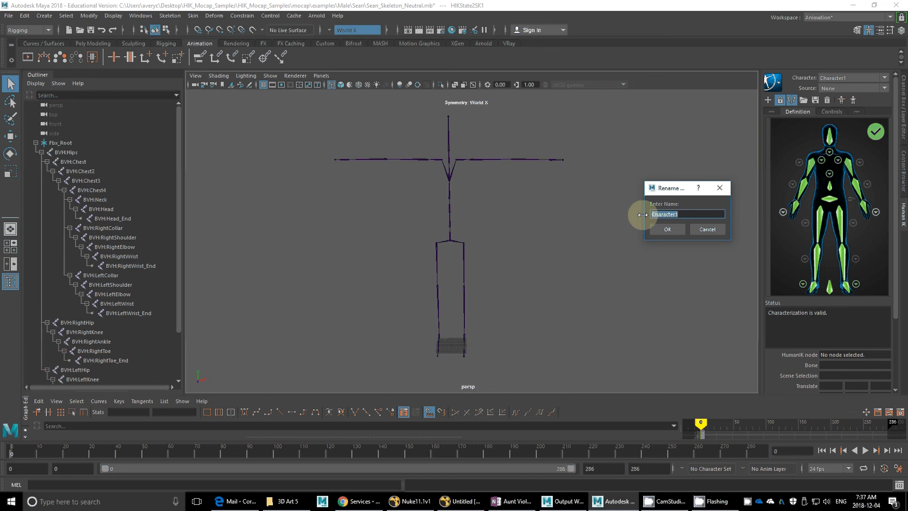
pyautogui.write('Sean')
pyautogui.press('Return')
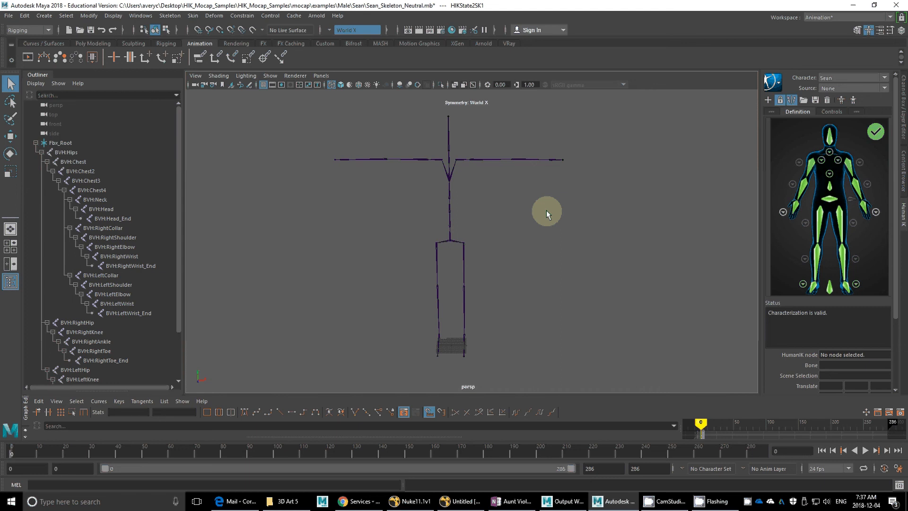
# Step: Save the scene under the new name Sean_Characterized.mb in the Sean folder, as a Maya Binary file
pyautogui.click(9, 16)
pyautogui.click(37, 62)
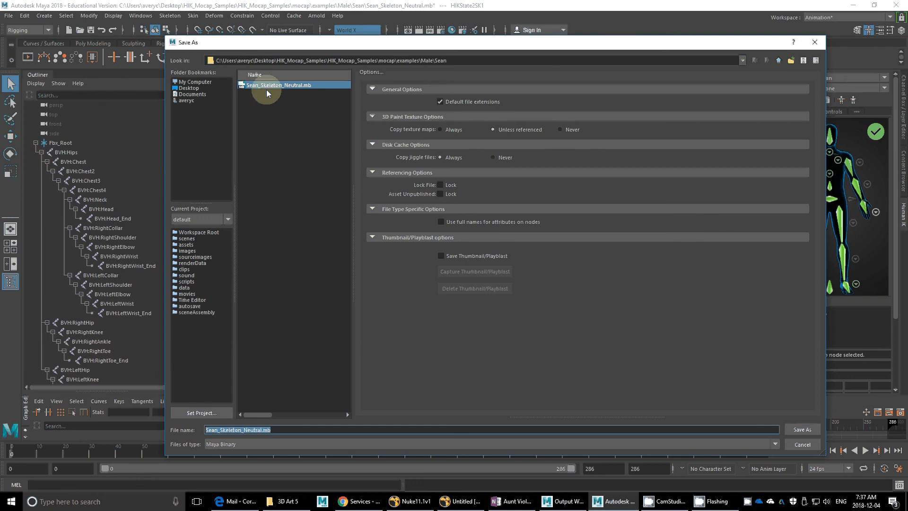
pyautogui.click(243, 430)
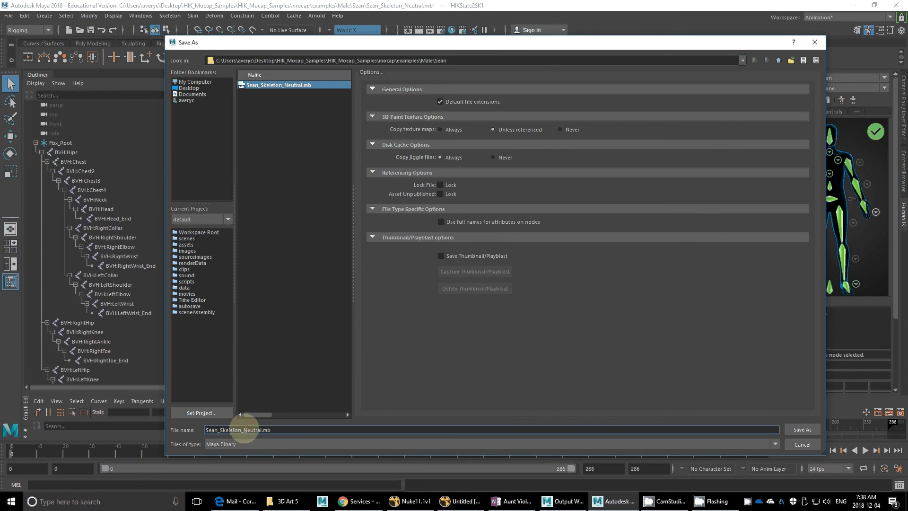
pyautogui.doubleClick(240, 430)
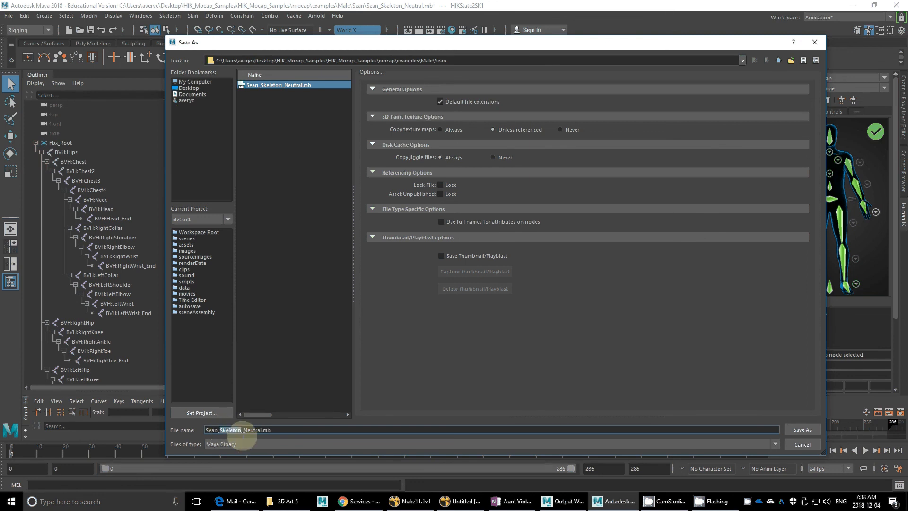
pyautogui.moveTo(242, 432); pyautogui.dragTo(263, 431)
pyautogui.write('C')
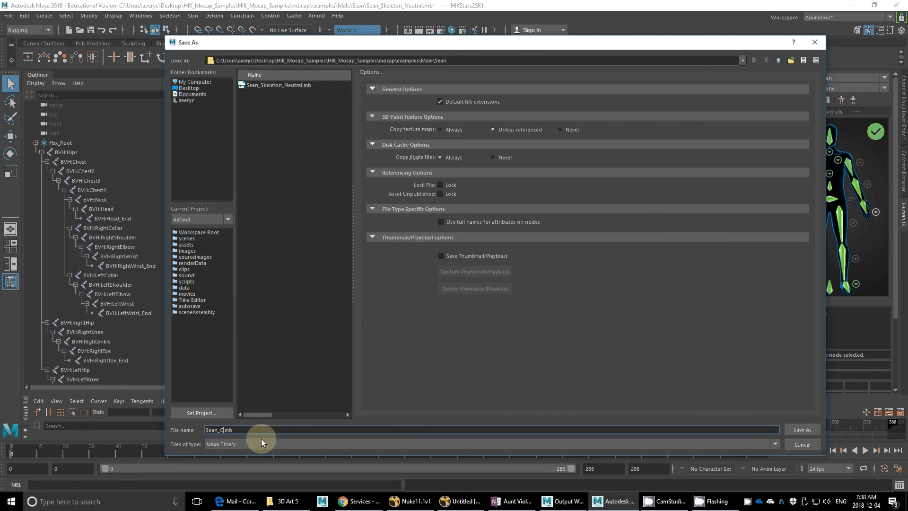
pyautogui.write('haracterized')
pyautogui.press('Return')
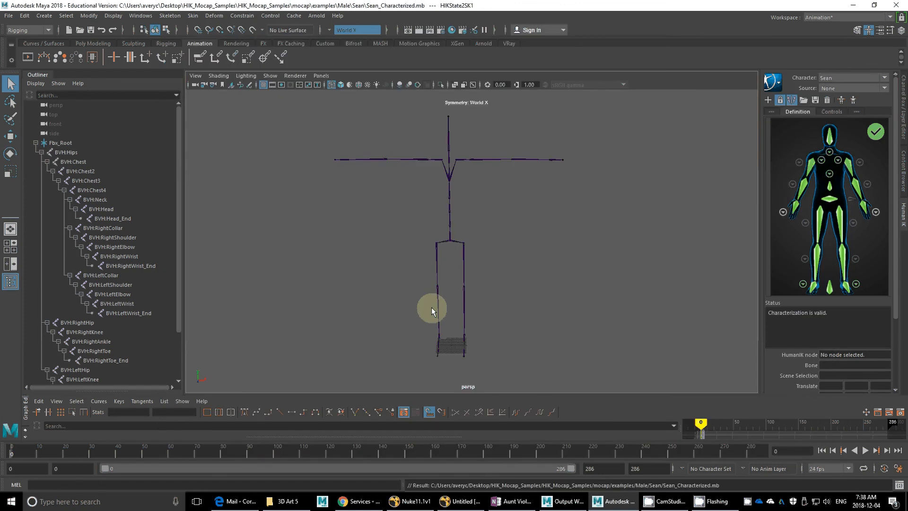
# Step: Examine the characterized skeleton's T-pose from the front, the side and above
pyautogui.keyDown('alt'); pyautogui.moveTo(431, 307); pyautogui.dragTo(494, 315); pyautogui.keyUp('alt')
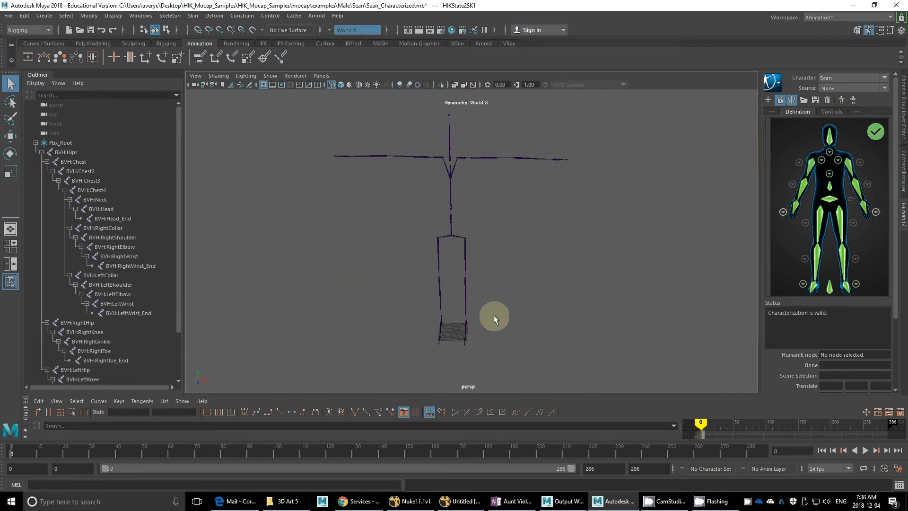
pyautogui.moveTo(476, 170)
pyautogui.keyDown('alt'); pyautogui.mouseDown()
pyautogui.moveTo(469, 165)
pyautogui.moveTo(532, 166)
pyautogui.moveTo(466, 170)
pyautogui.mouseUp(); pyautogui.keyUp('alt')
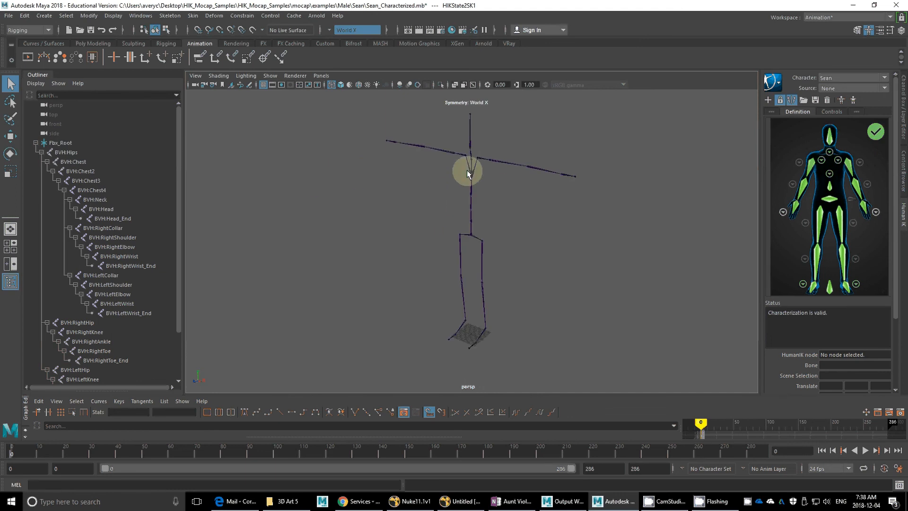
pyautogui.keyDown('alt'); pyautogui.moveTo(604, 277); pyautogui.dragTo(617, 276); pyautogui.keyUp('alt')
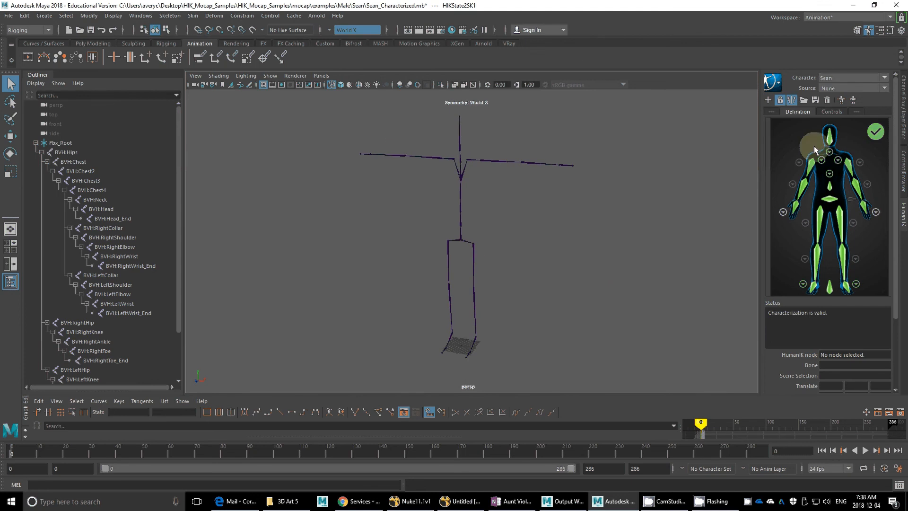
pyautogui.keyDown('alt'); pyautogui.moveTo(469, 213); pyautogui.dragTo(537, 254); pyautogui.keyUp('alt')
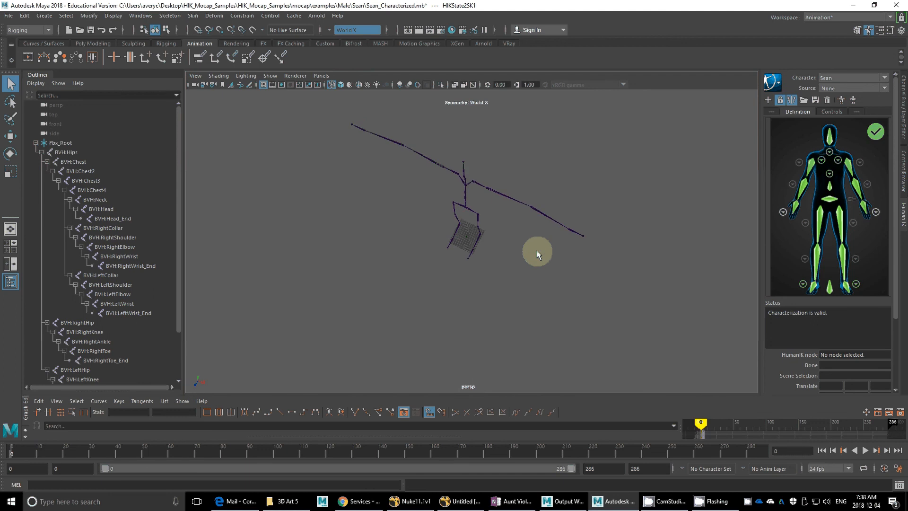
pyautogui.keyDown('alt'); pyautogui.moveTo(536, 209); pyautogui.dragTo(480, 178); pyautogui.keyUp('alt')
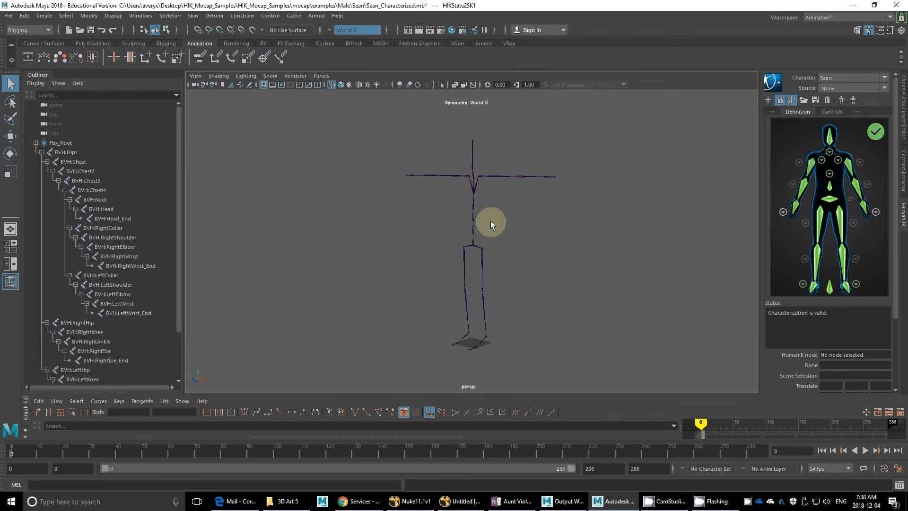
pyautogui.keyDown('alt'); pyautogui.moveTo(490, 221); pyautogui.dragTo(430, 233); pyautogui.keyUp('alt')
pyautogui.keyDown('alt'); pyautogui.moveTo(430, 233); pyautogui.dragTo(428, 239, button='middle'); pyautogui.keyUp('alt')
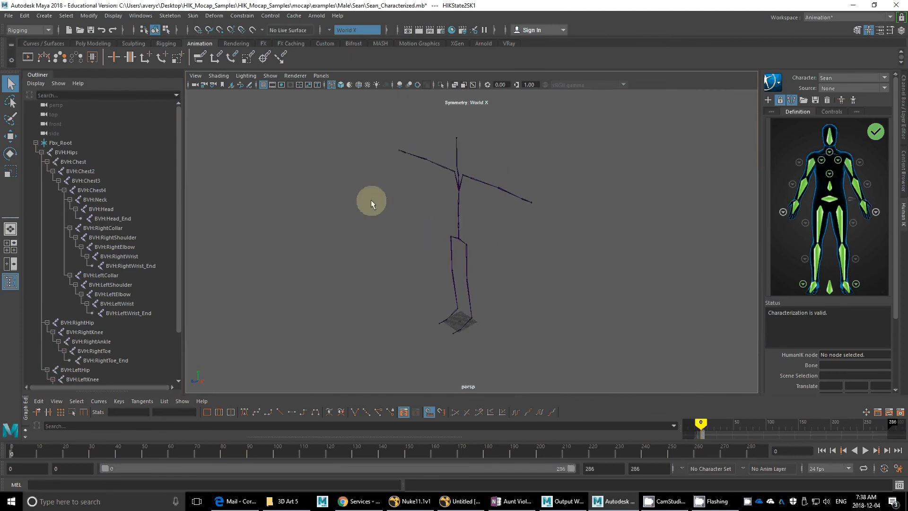
pyautogui.keyDown('alt'); pyautogui.moveTo(492, 239); pyautogui.dragTo(505, 242); pyautogui.keyUp('alt')
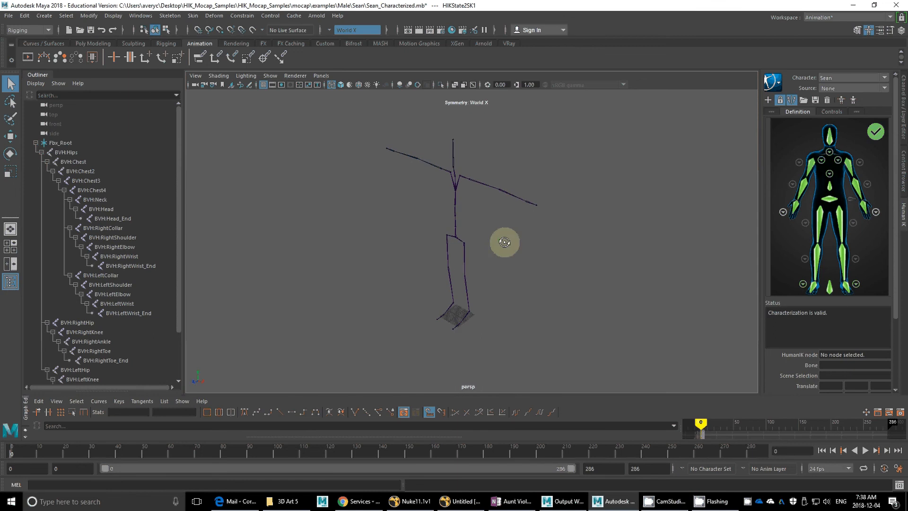
pyautogui.click(707, 505)
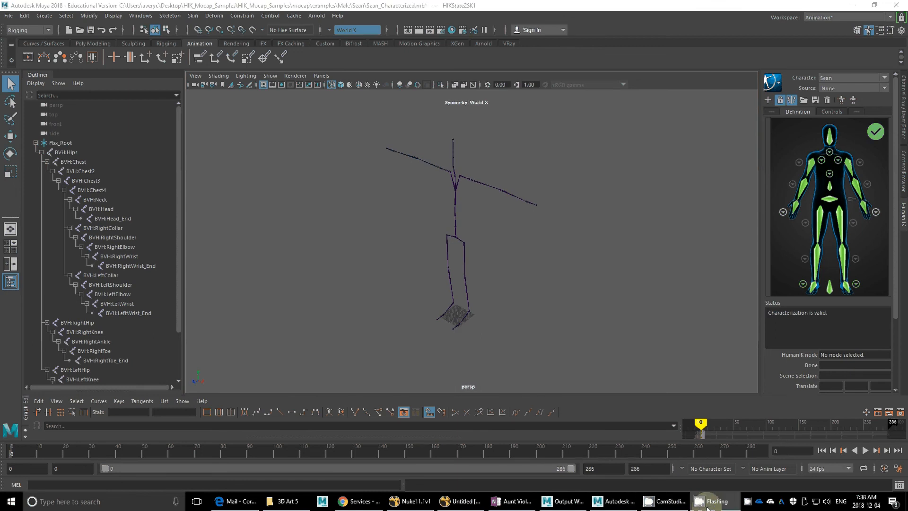
pyautogui.rightClick(740, 505)
pyautogui.rightClick(747, 501)
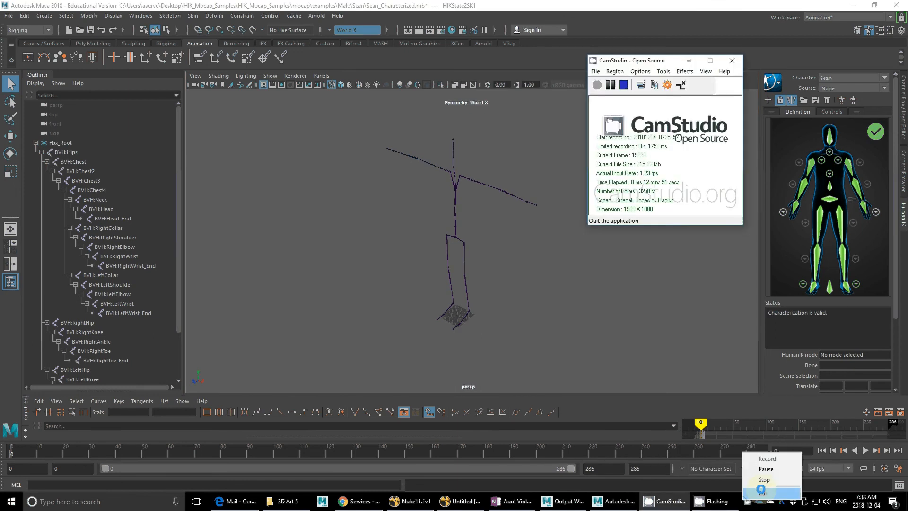